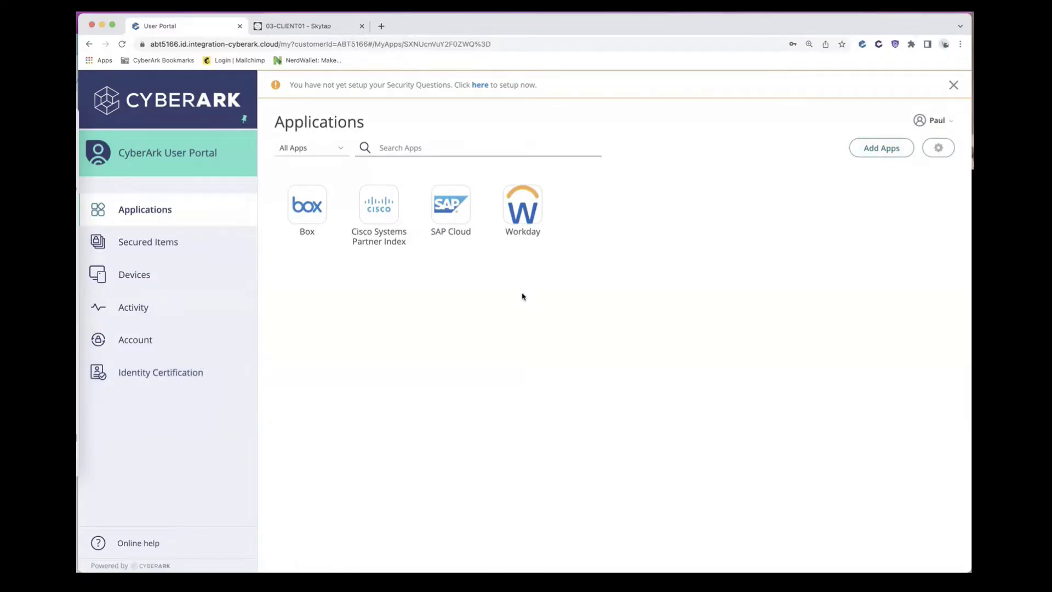
Step: Open the IT_Admins#1 campaign from the Identity Certification campaigns list
left_click(211, 366)
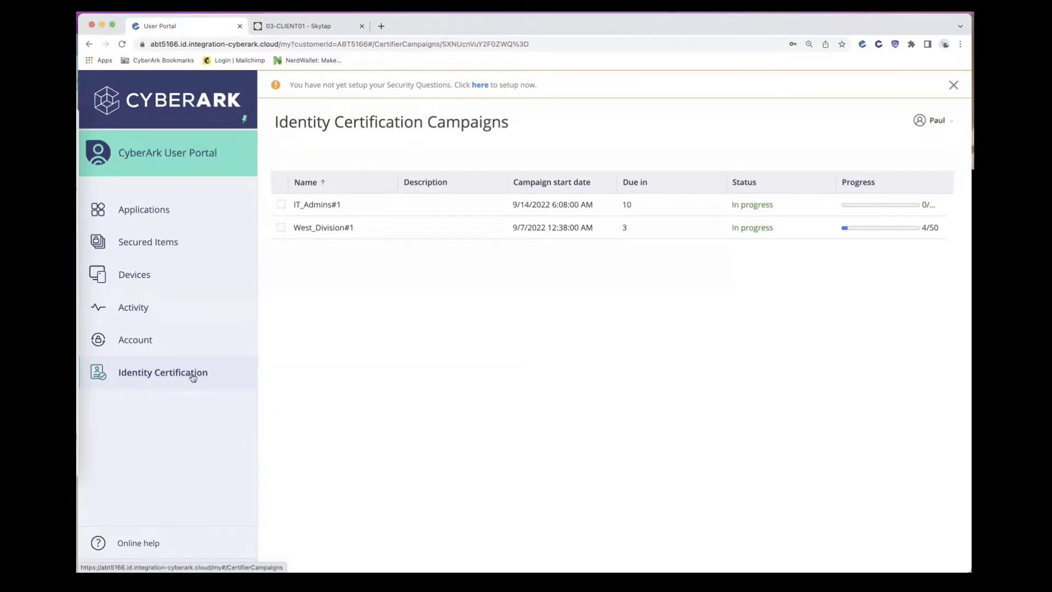
left_click(458, 213)
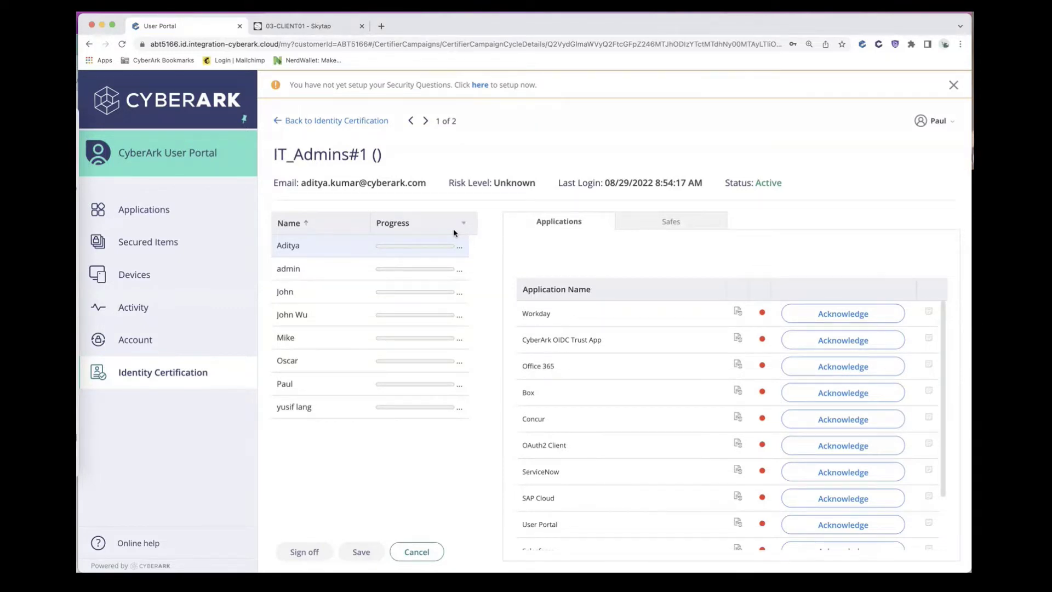
Step: Load the third user's four pending applications, Workday through User Portal, in IT_Admins#1
scroll(622, 313, "down", 2)
scroll(624, 312, "up", 2)
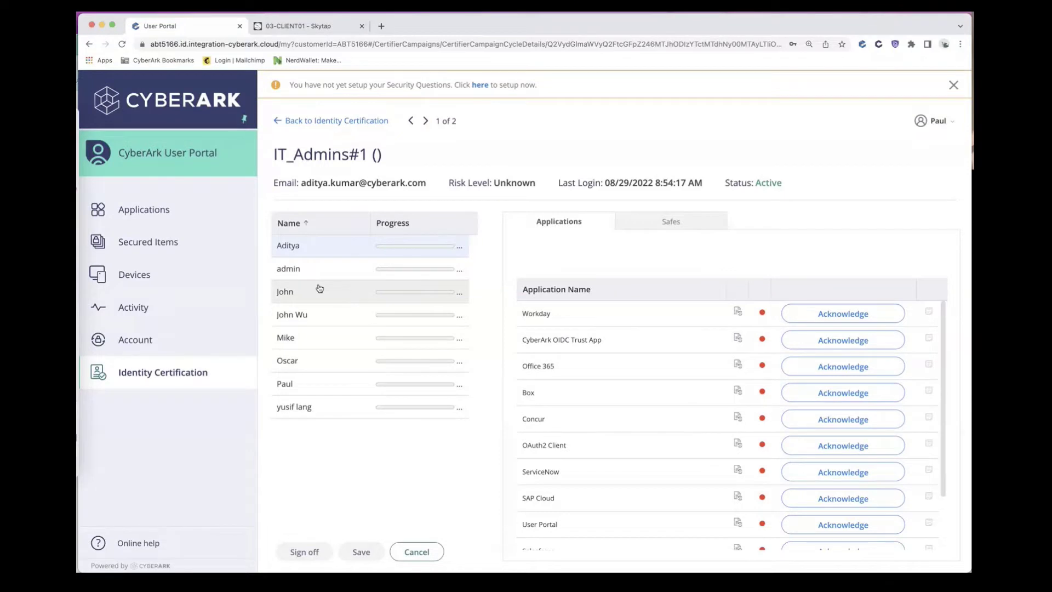
left_click(318, 291)
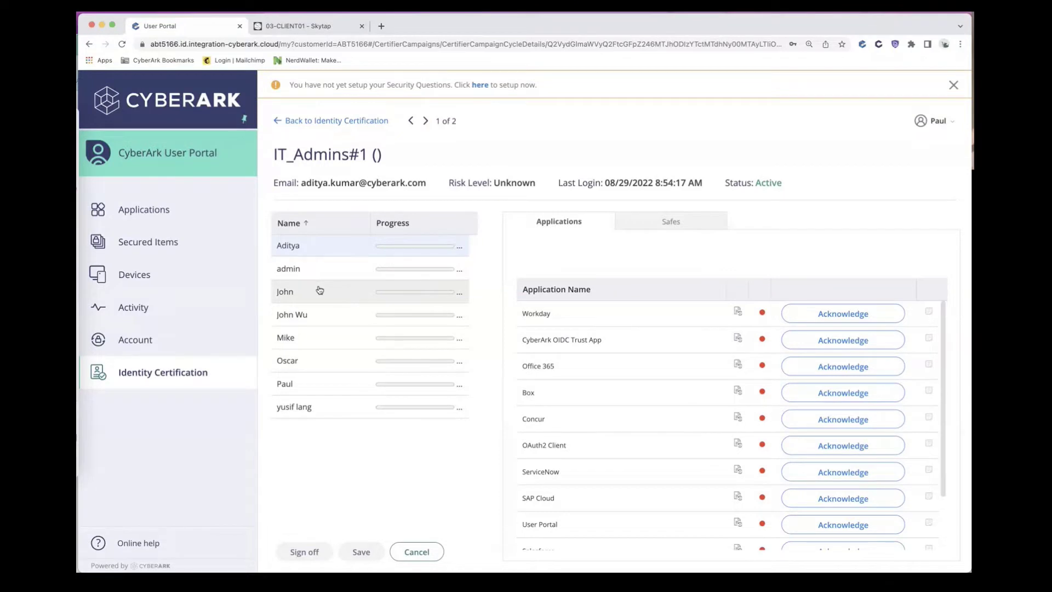
Step: Review the user's Safes permissions and open the Linux_Target safe's '2 accounts' list
left_click(680, 227)
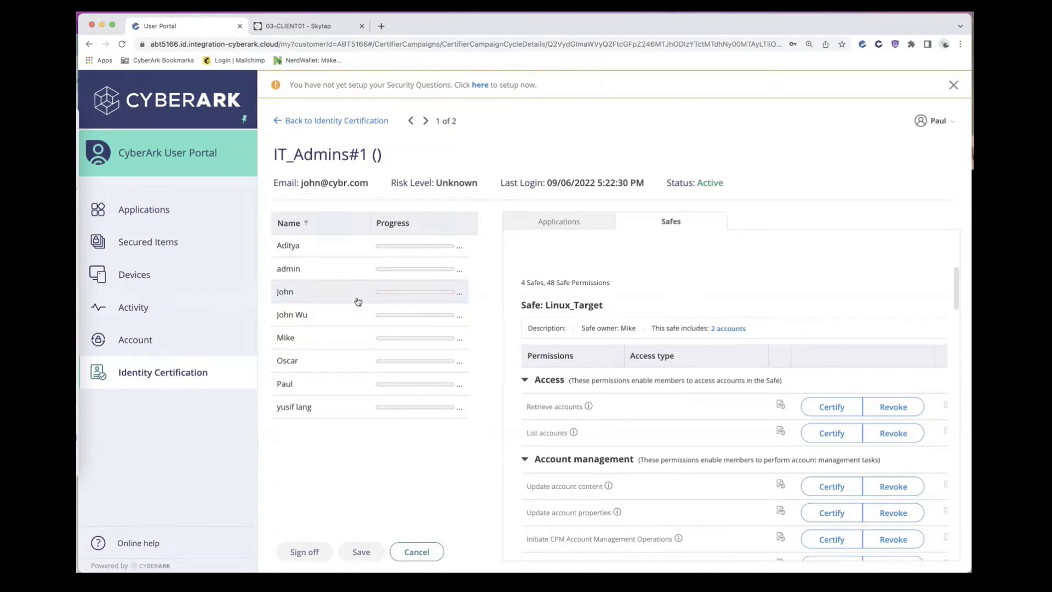
scroll(603, 298, "down", 1)
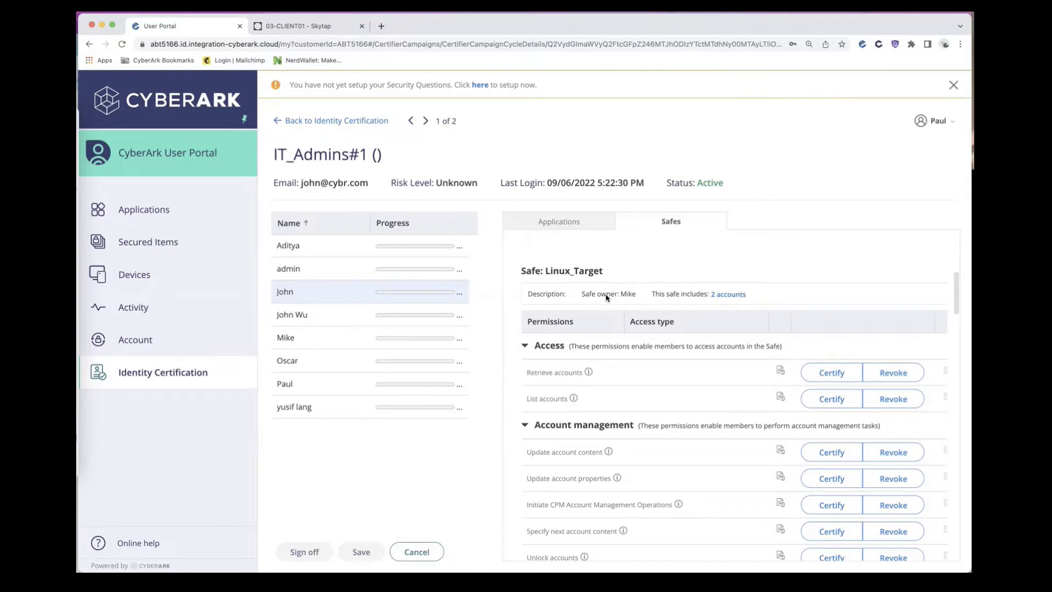
scroll(607, 298, "up", 1)
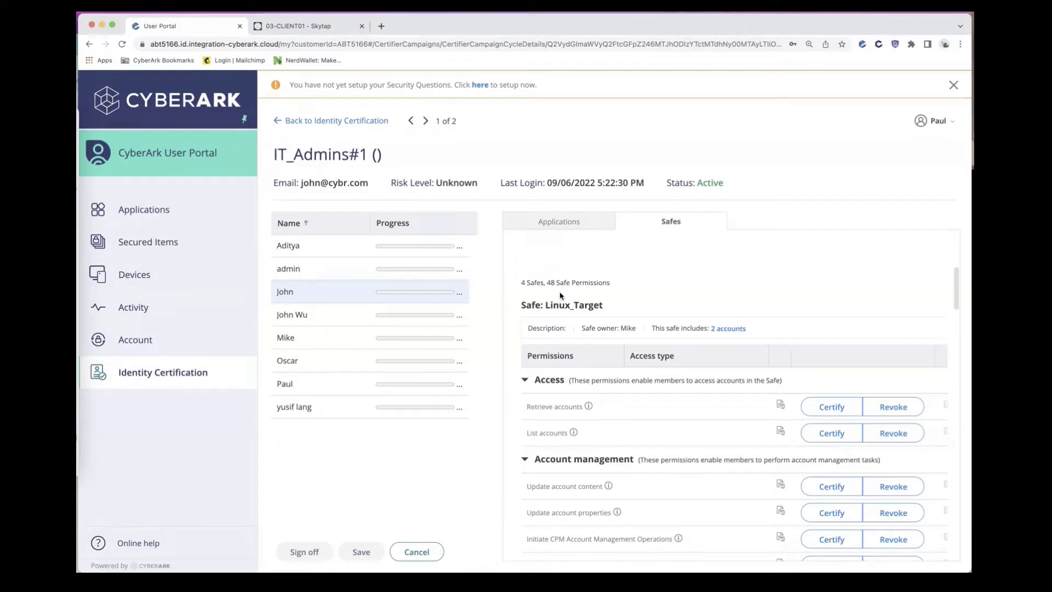
scroll(568, 289, "down", 5)
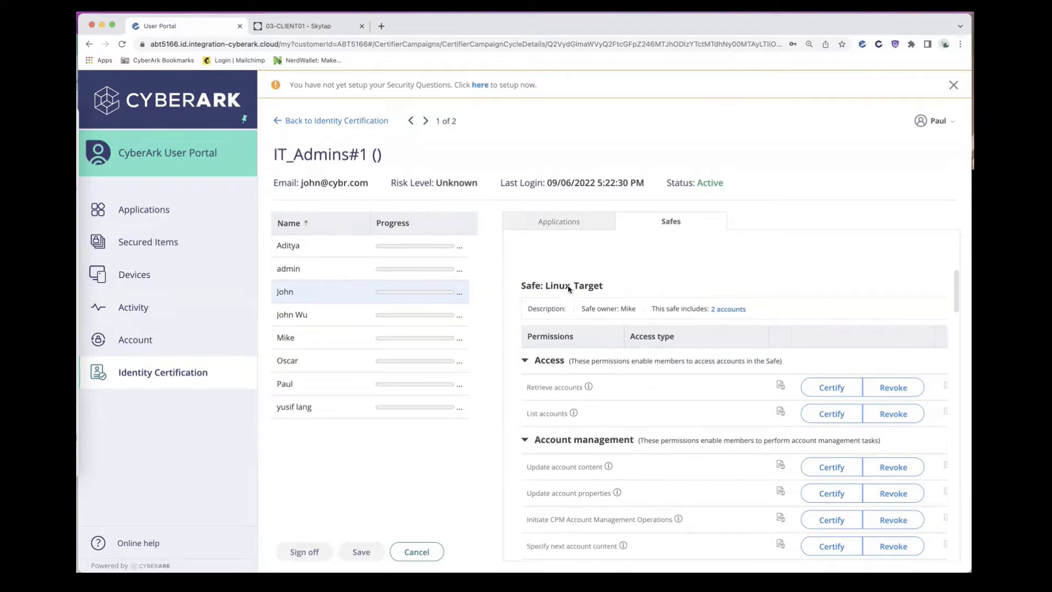
scroll(693, 459, "down", 5)
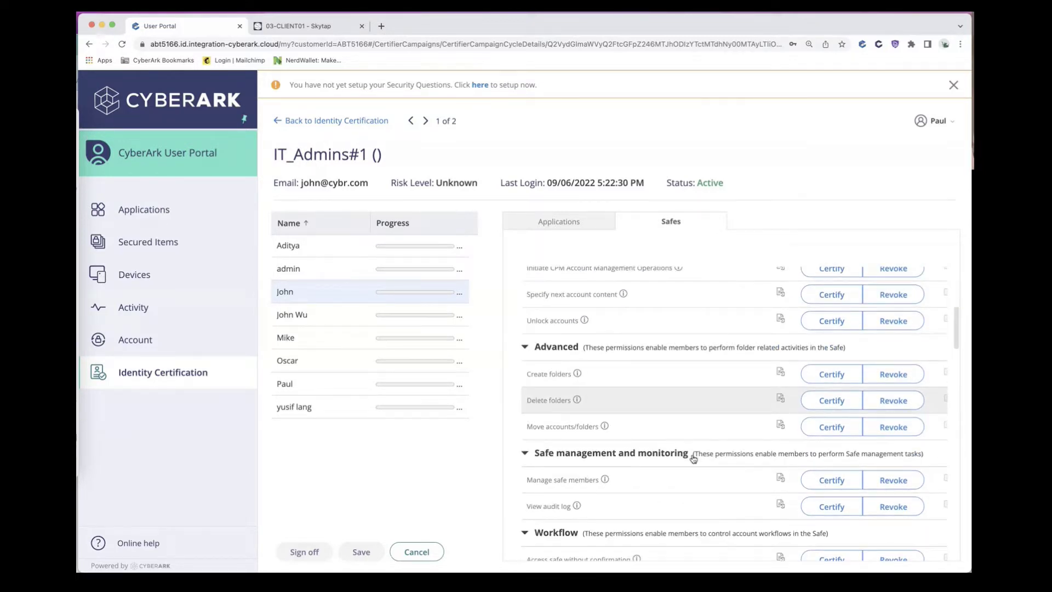
scroll(693, 459, "up", 10)
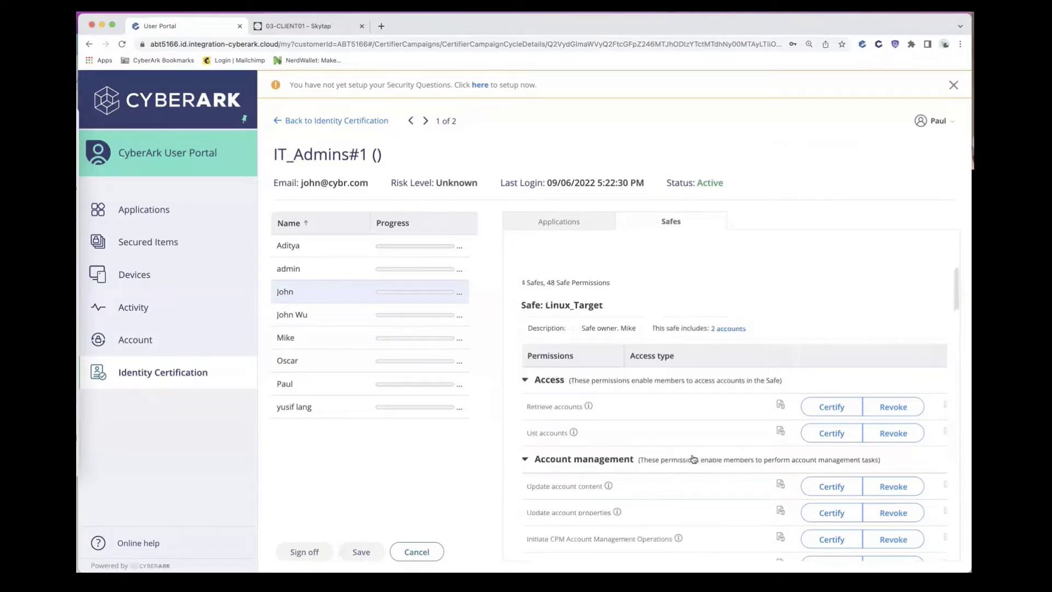
scroll(635, 395, "down", 9)
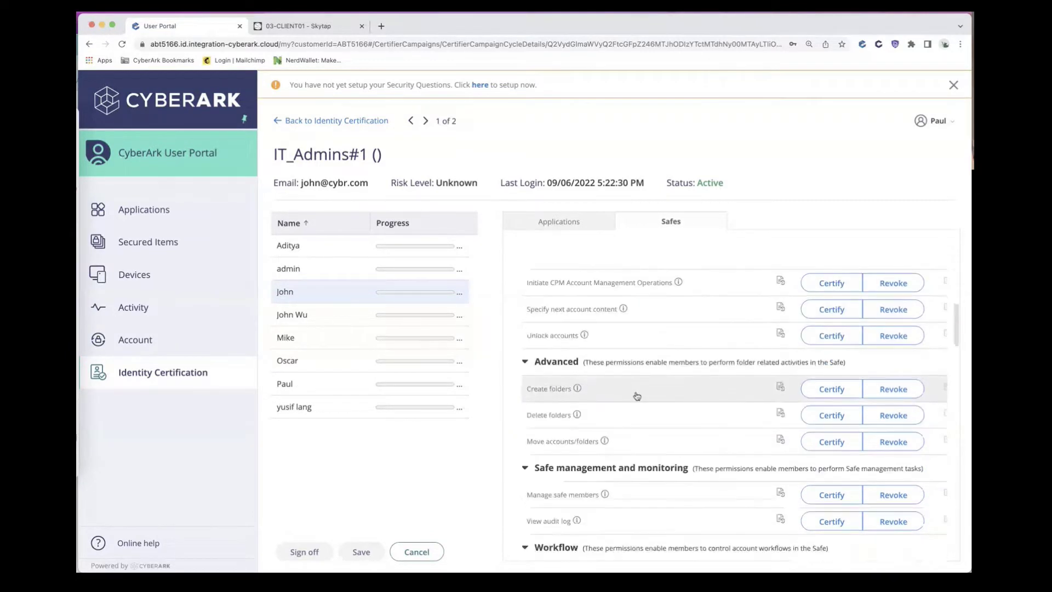
scroll(637, 396, "down", 5)
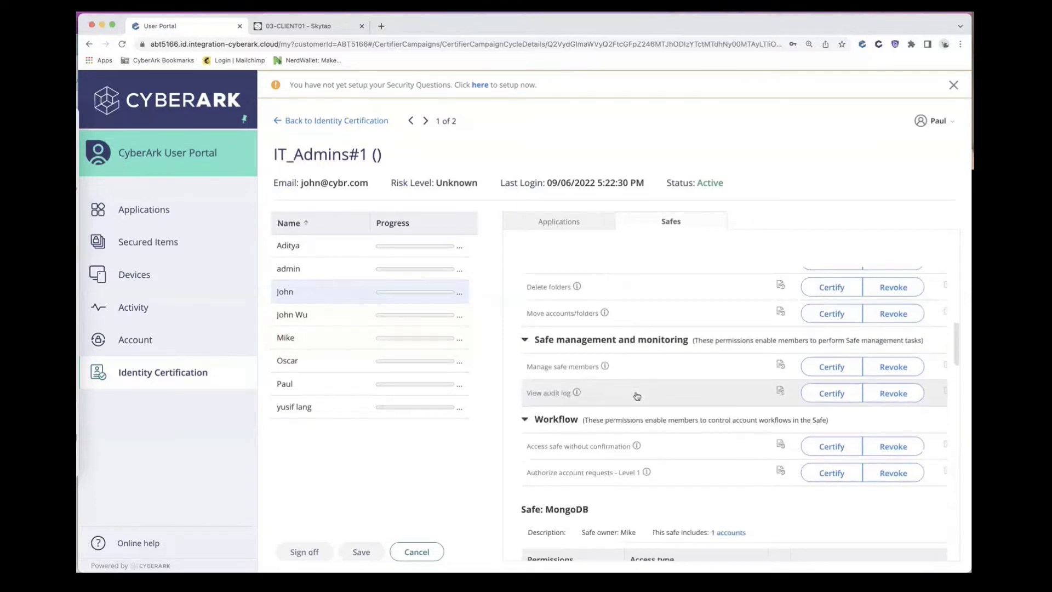
scroll(637, 396, "up", 14)
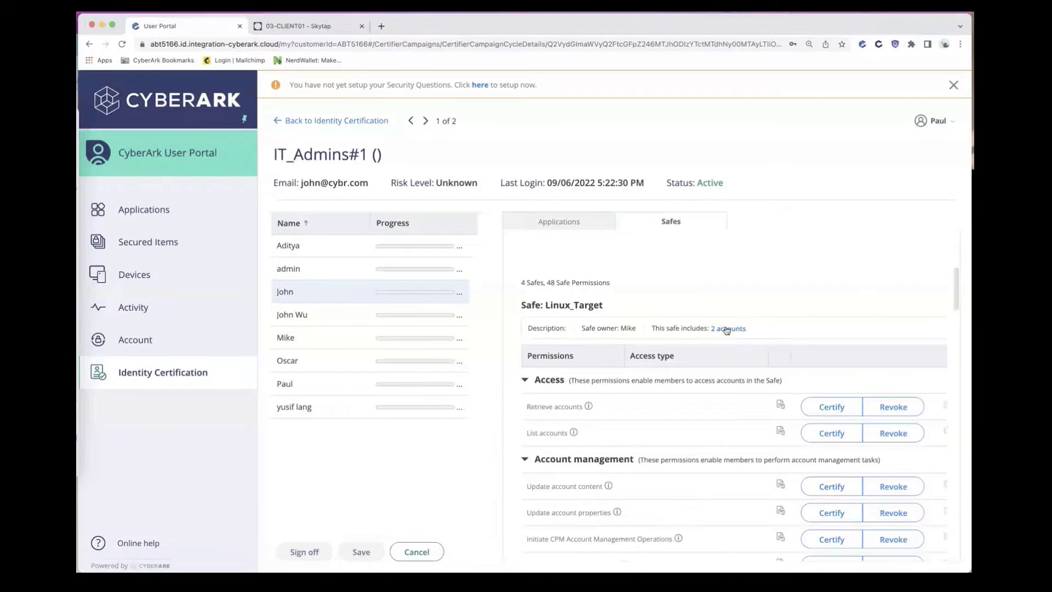
left_click(728, 328)
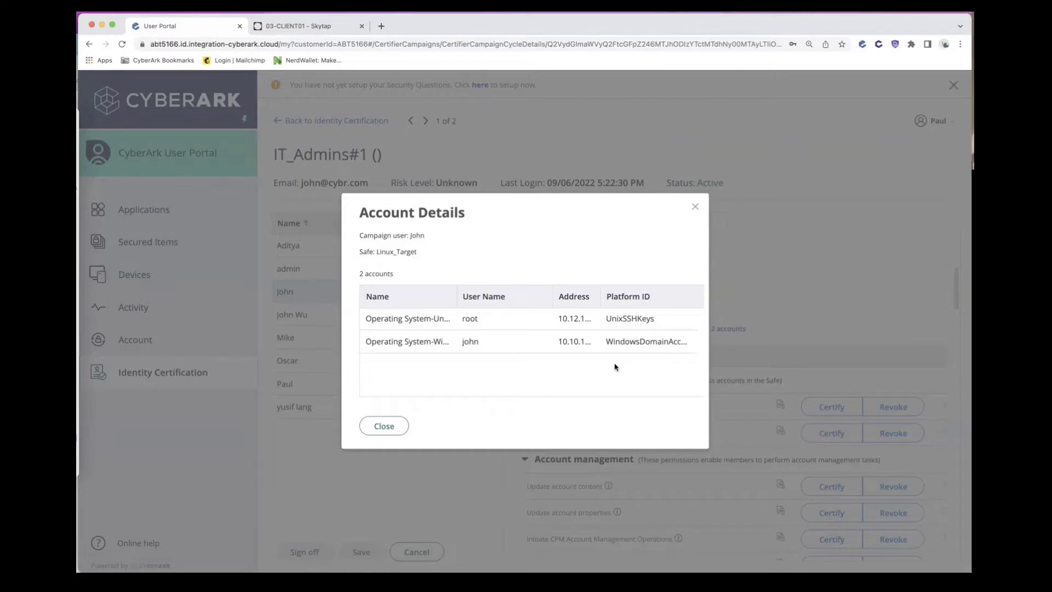
Step: Close the Linux_Target Account Details after checking its two accounts
left_click(405, 424)
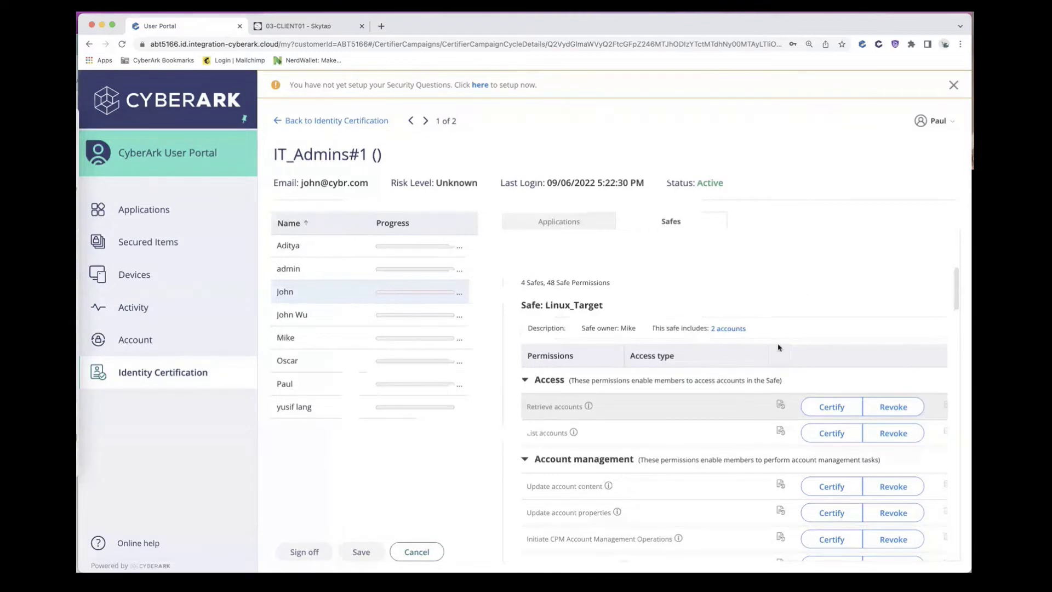
Step: Start revoking Manage safe members under Safe management and monitoring for Linux_Target
scroll(778, 348, "down", 1)
scroll(778, 350, "down", 1)
scroll(778, 350, "up", 2)
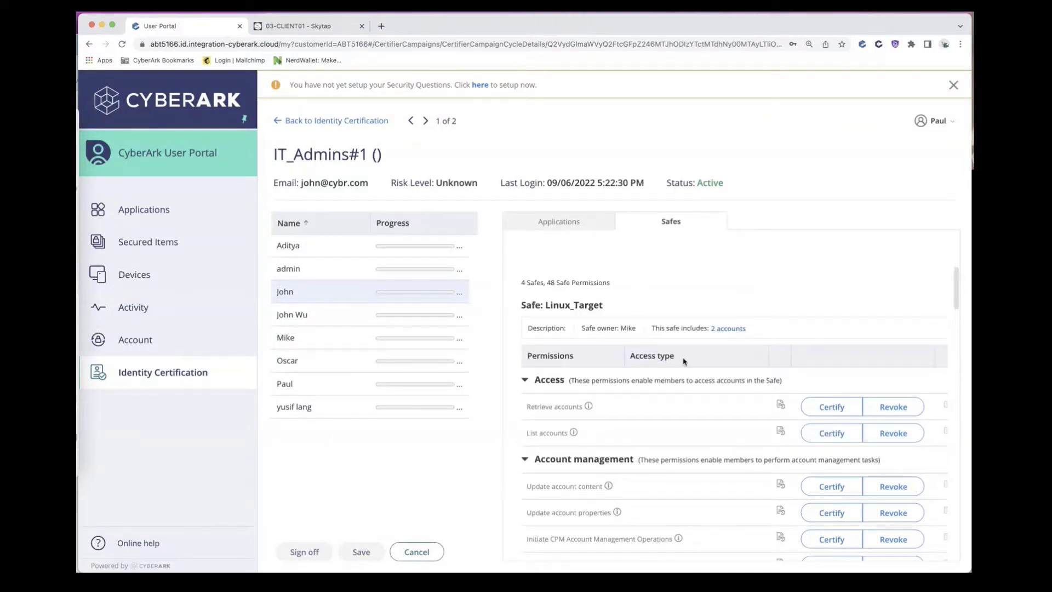
scroll(684, 360, "down", 5)
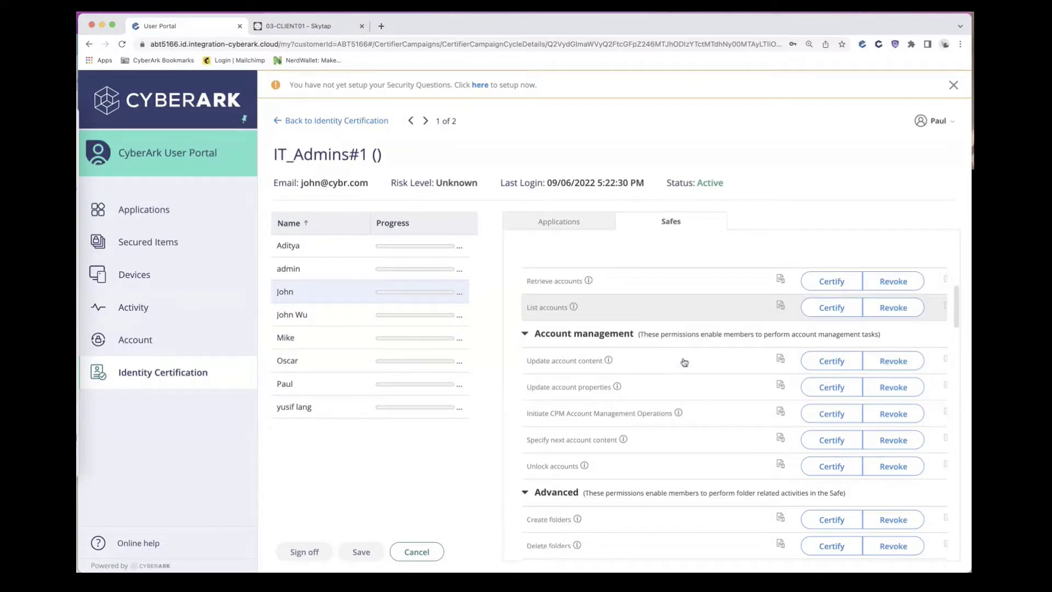
scroll(685, 361, "down", 3)
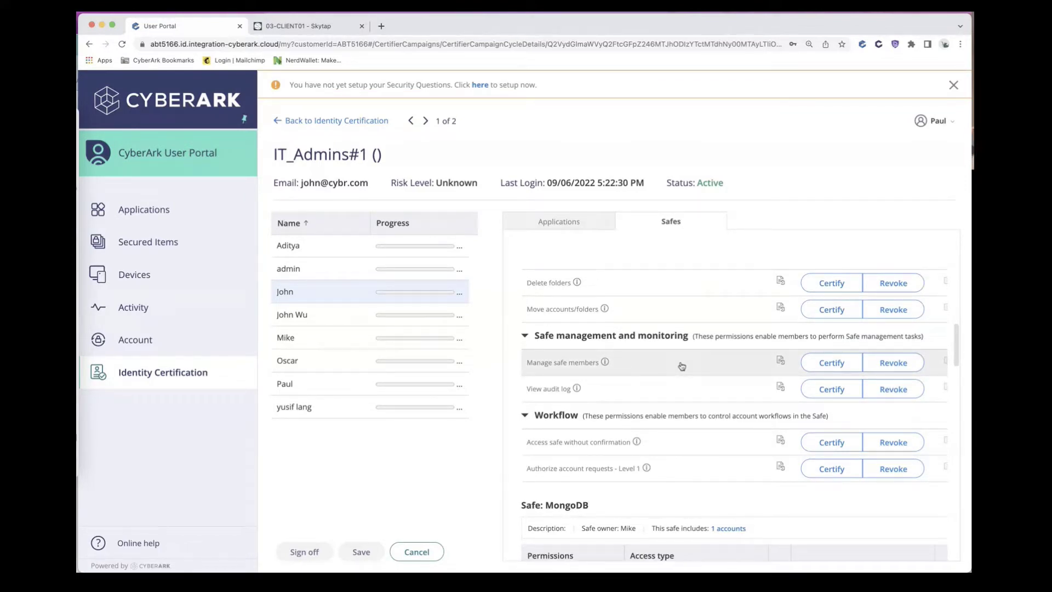
left_click(898, 363)
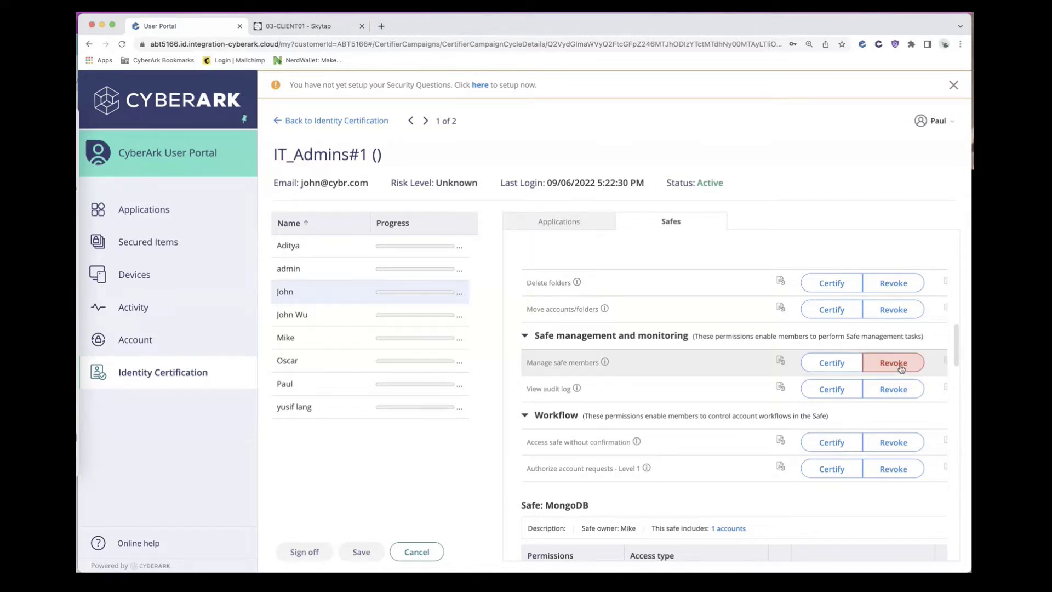
left_click(901, 368)
Step: Enter the revocation reason 'Doesn't need this privilege', then move to the Skytap Privilege Cloud session
left_click(571, 316)
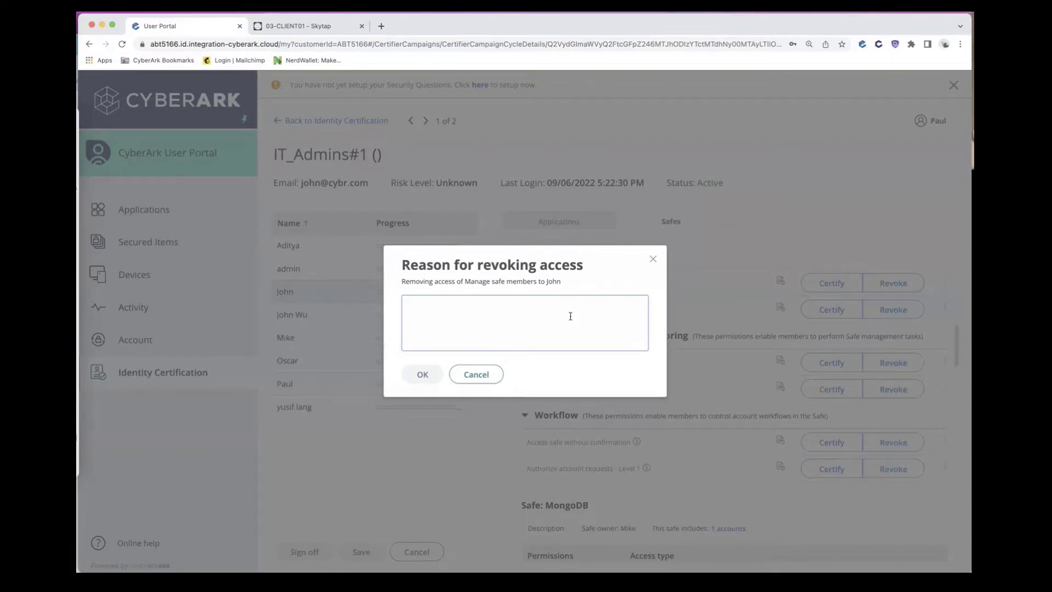
type("Doesn't need this p")
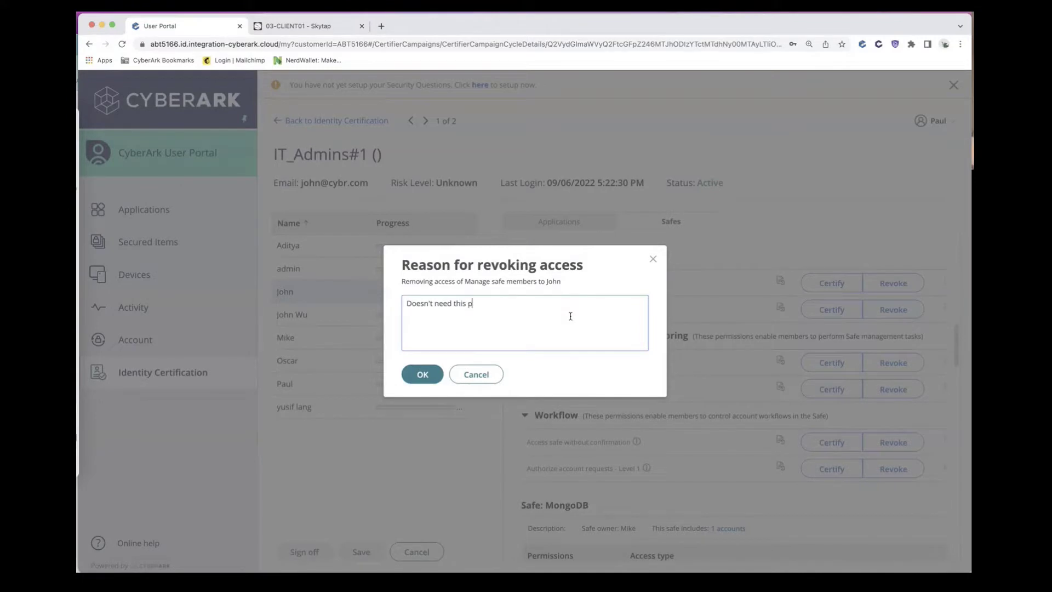
type("rivilege")
left_click(274, 28)
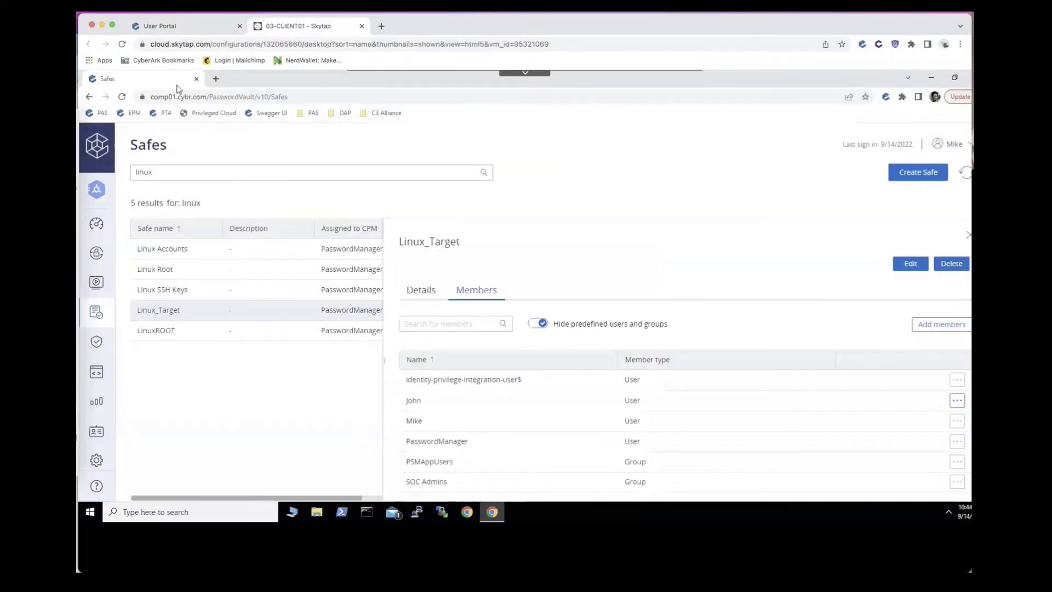
Step: Confirm revoking the user's Manage safe members permission on the Linux_Target safe
left_click(969, 234)
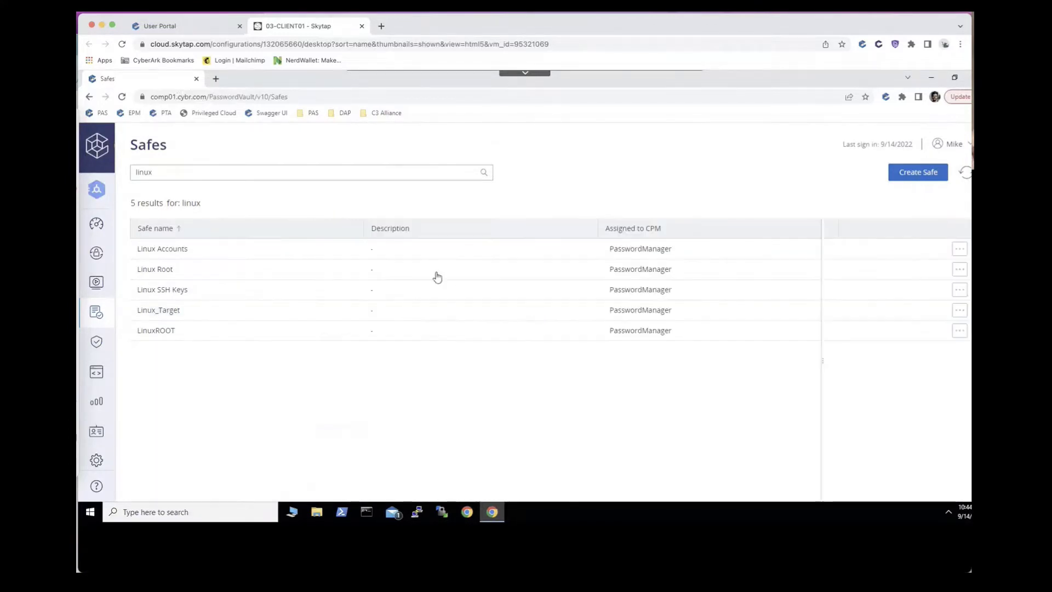
left_click(294, 310)
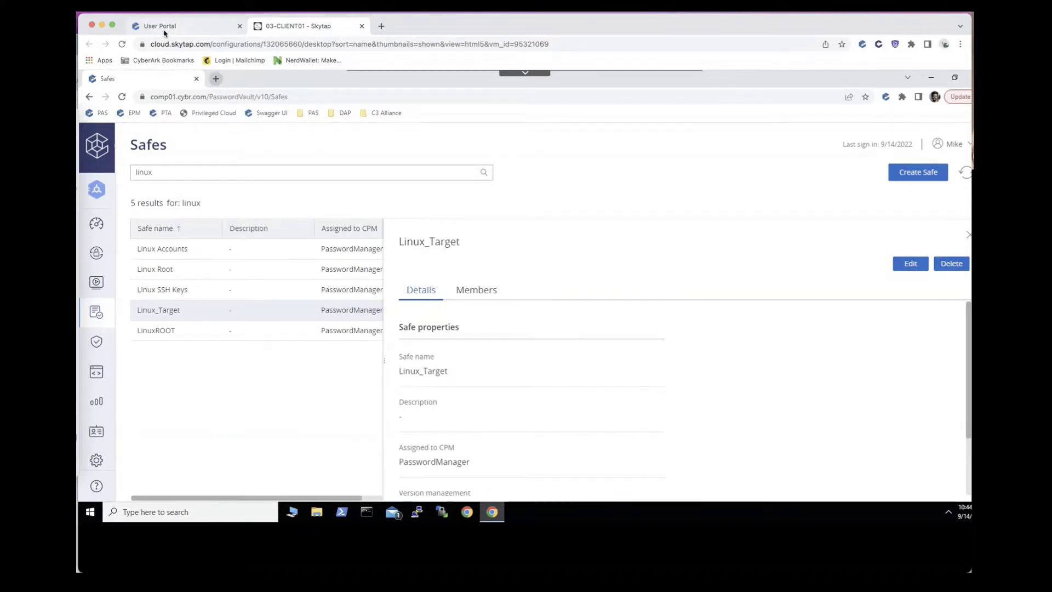
left_click(476, 290)
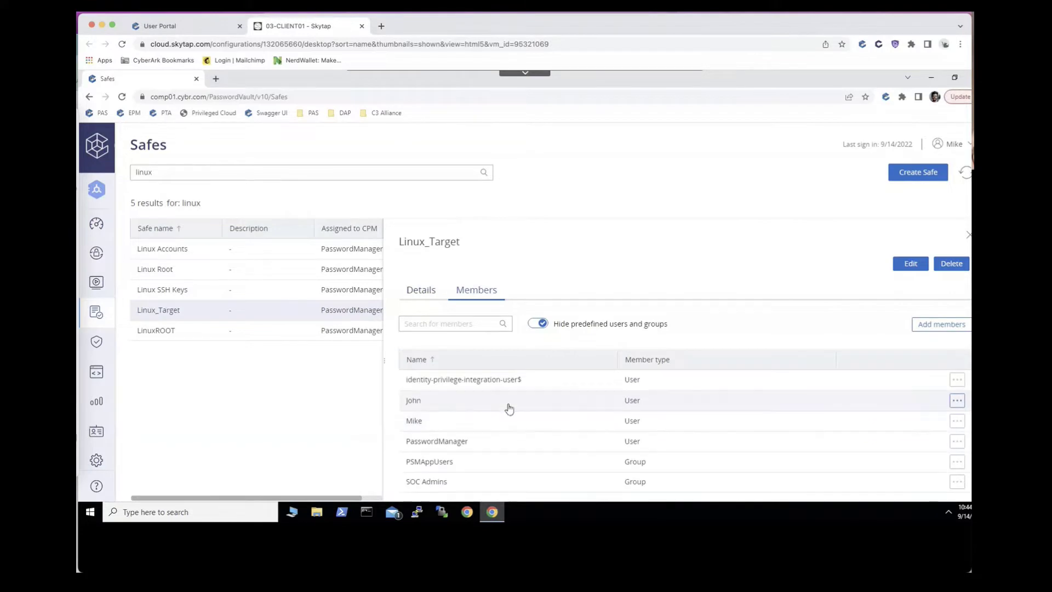
left_click(957, 401)
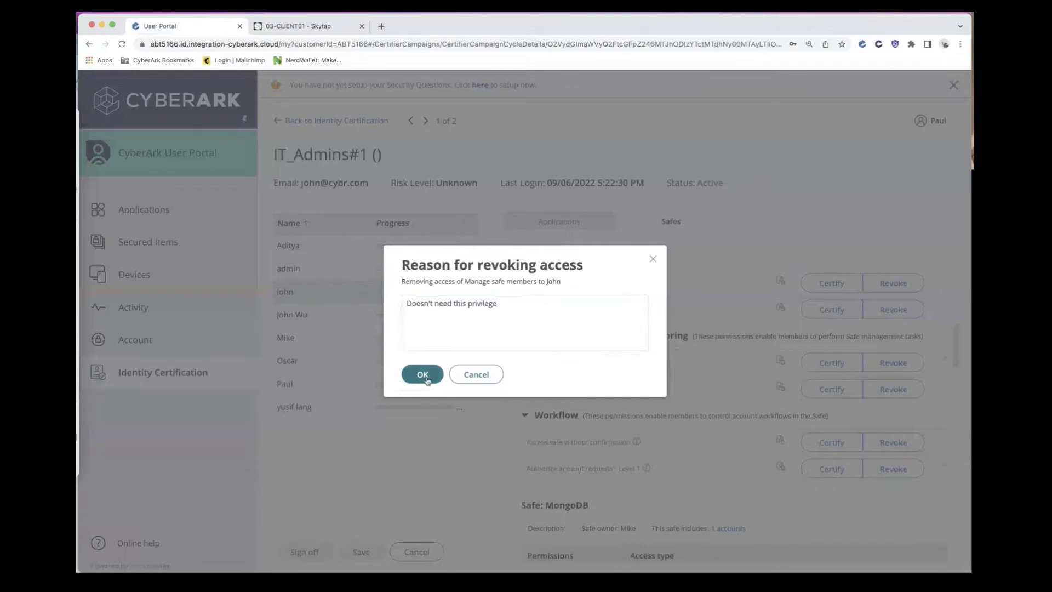
left_click(423, 375)
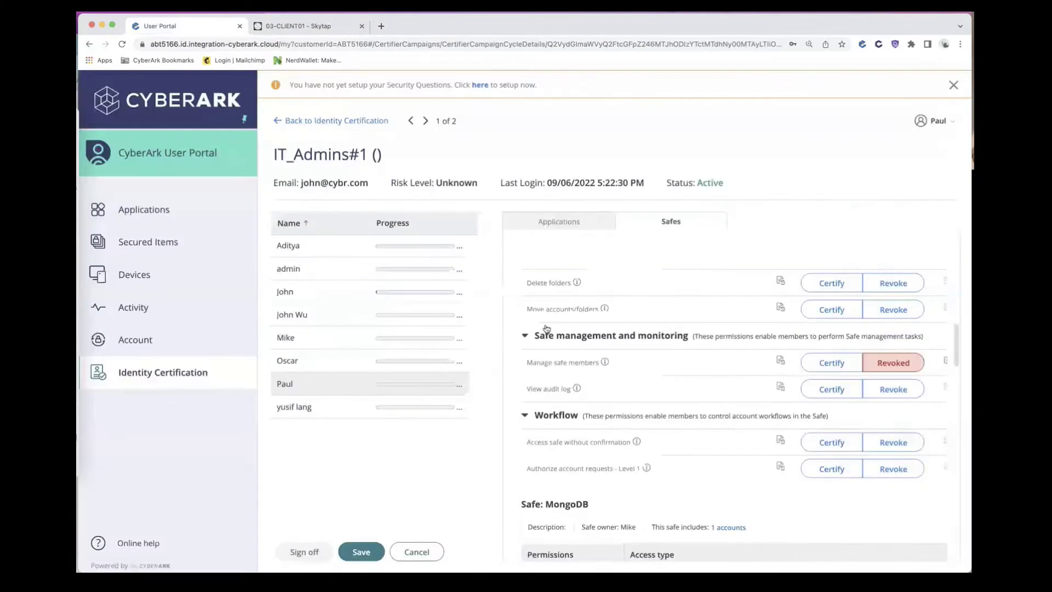
Step: Show the member's Linux_Target Safe management and monitoring permissions in Privilege Cloud
left_click(298, 25)
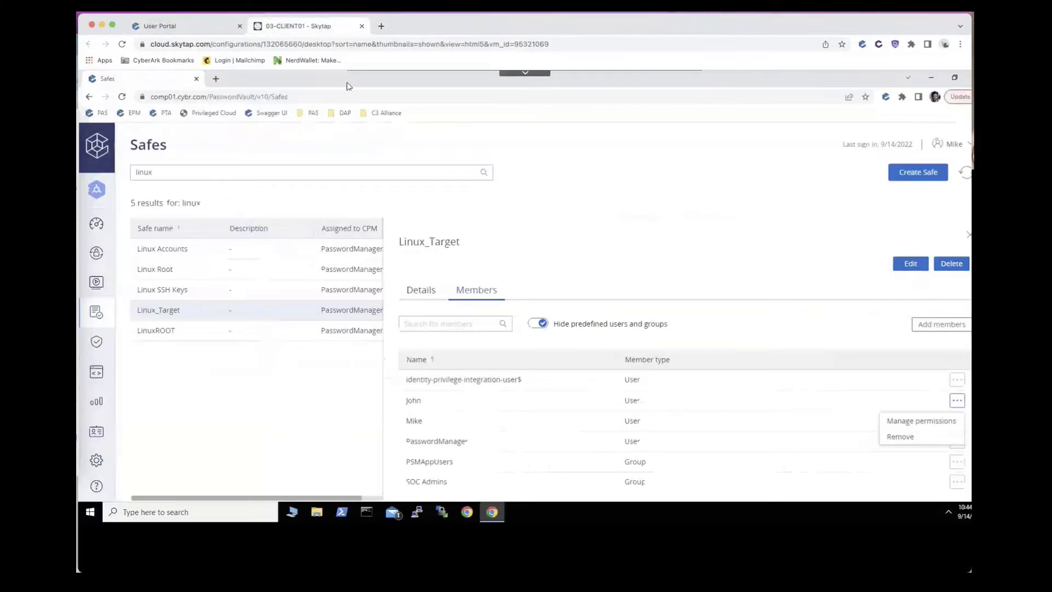
left_click(944, 422)
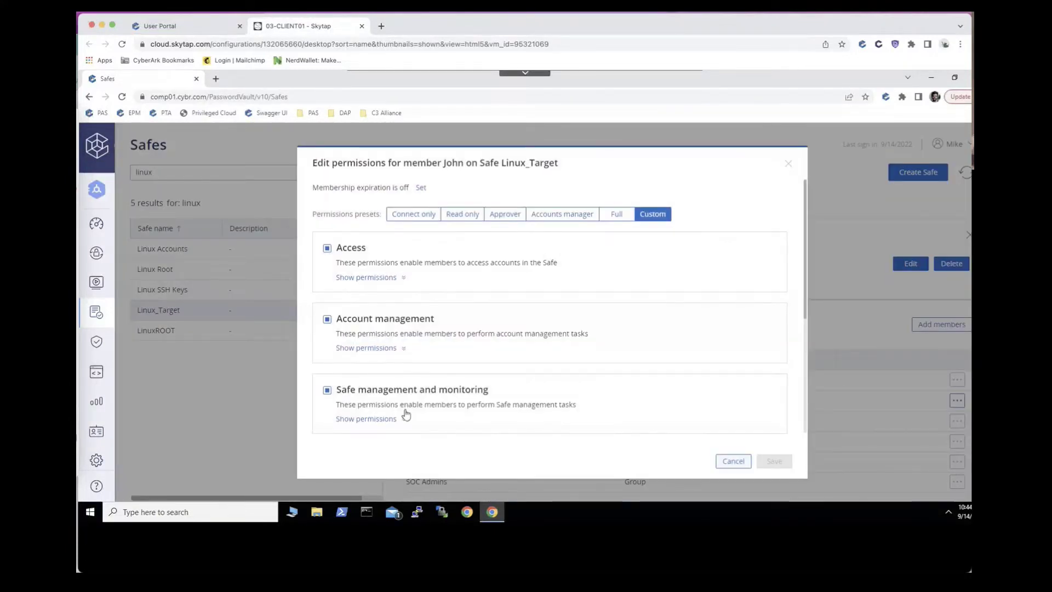
left_click(391, 422)
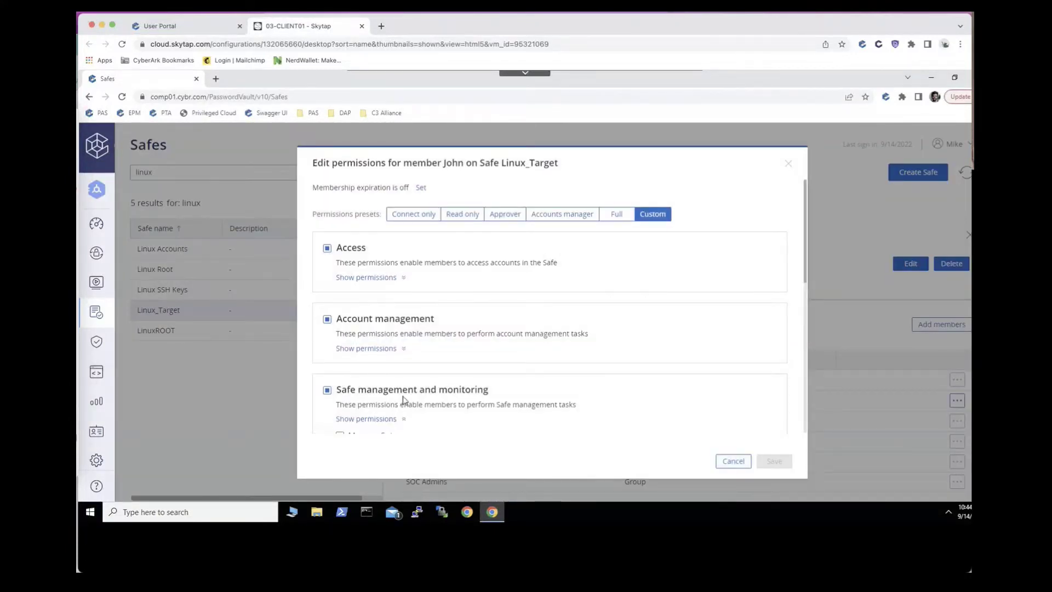
scroll(403, 400, "down", 1)
scroll(404, 400, "down", 3)
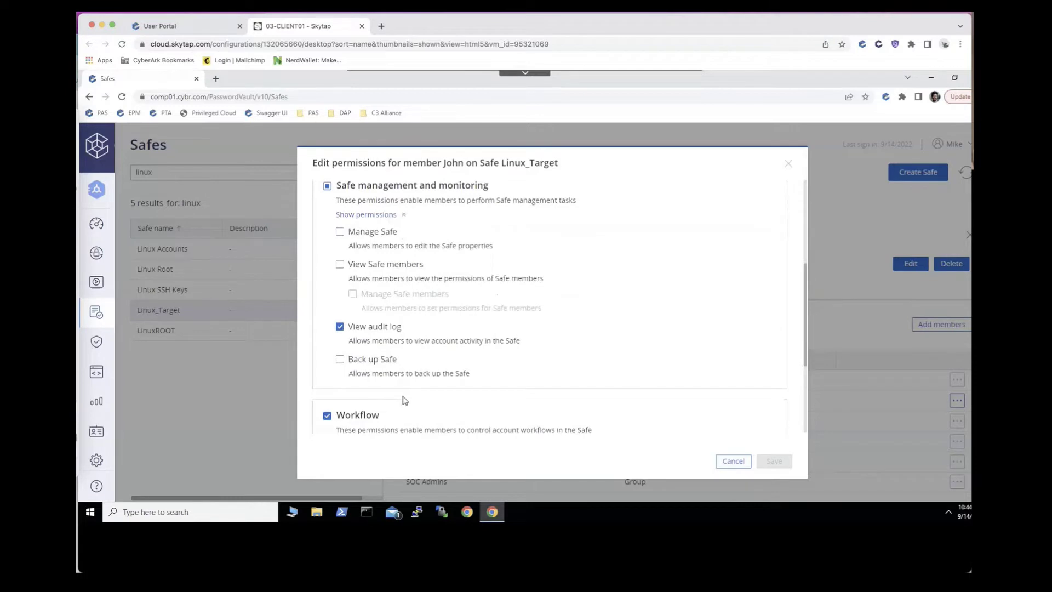
scroll(404, 400, "up", 1)
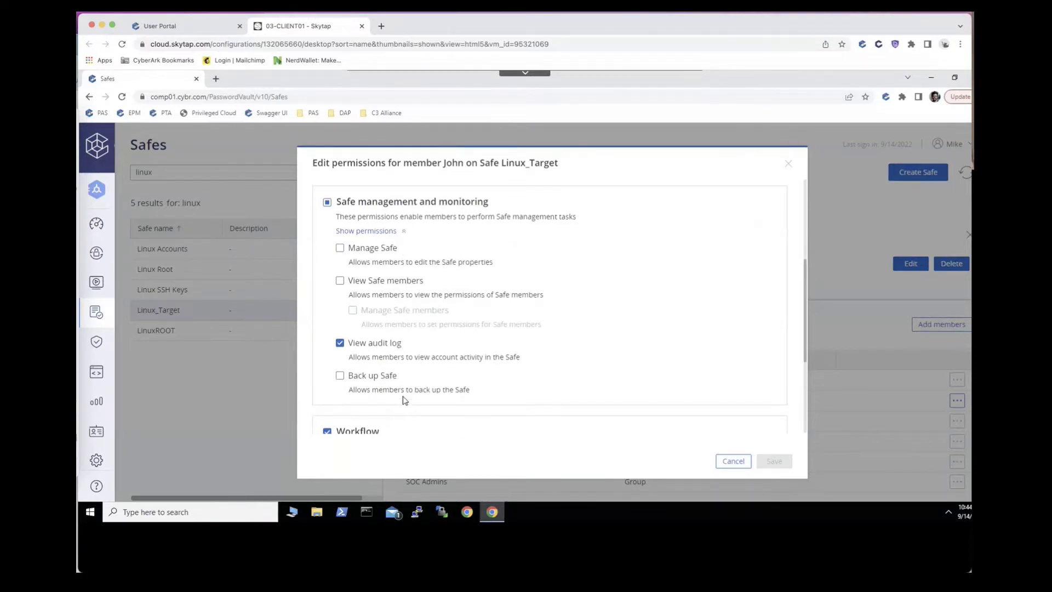
scroll(366, 258, "up", 1)
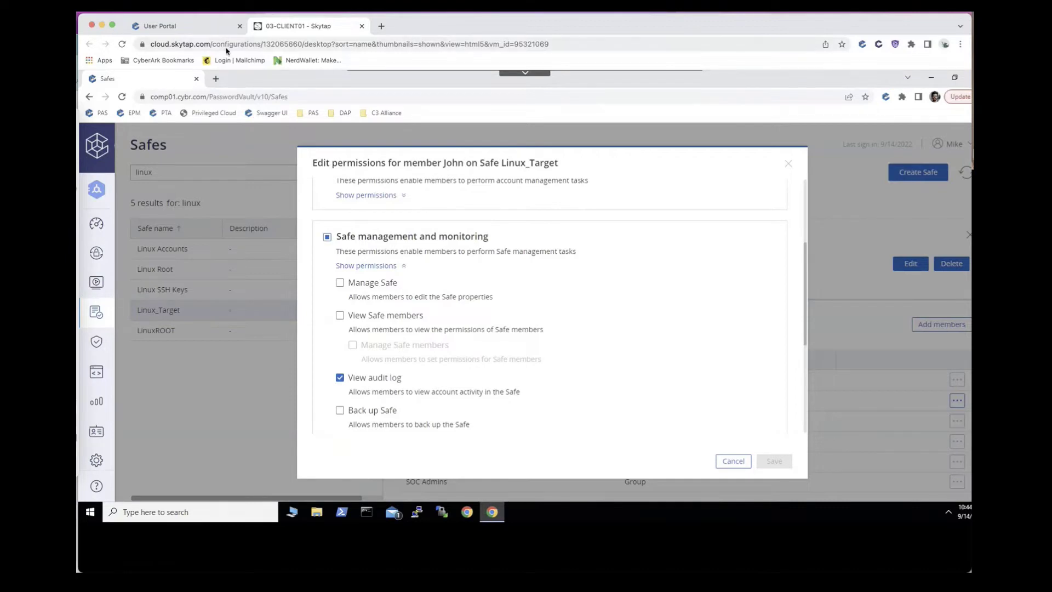
Step: Return to the IT_Admins#1 Safes list at the Safe management and monitoring section
left_click(197, 27)
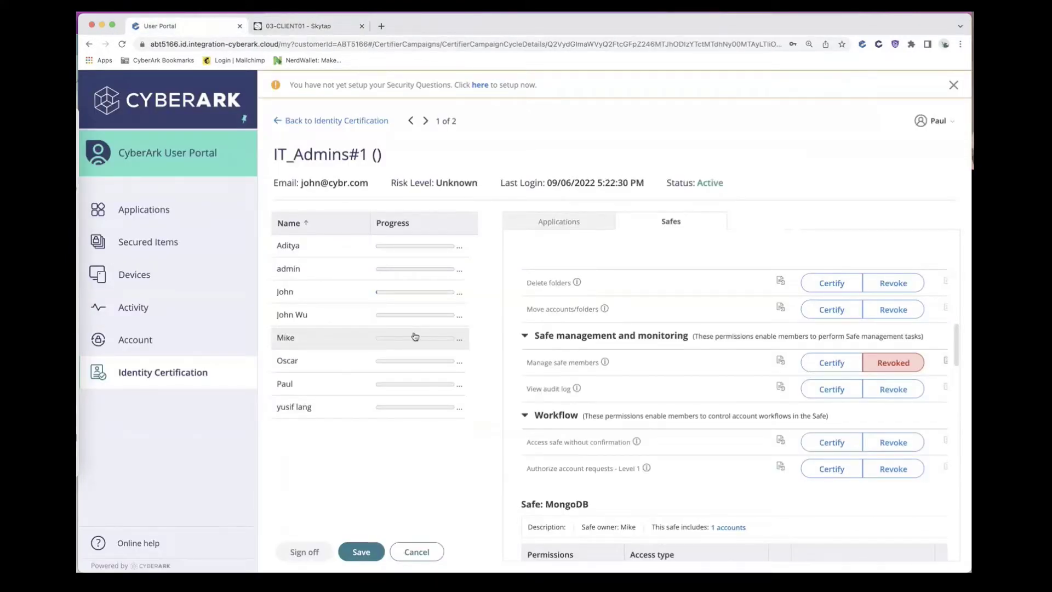
scroll(657, 391, "up", 5)
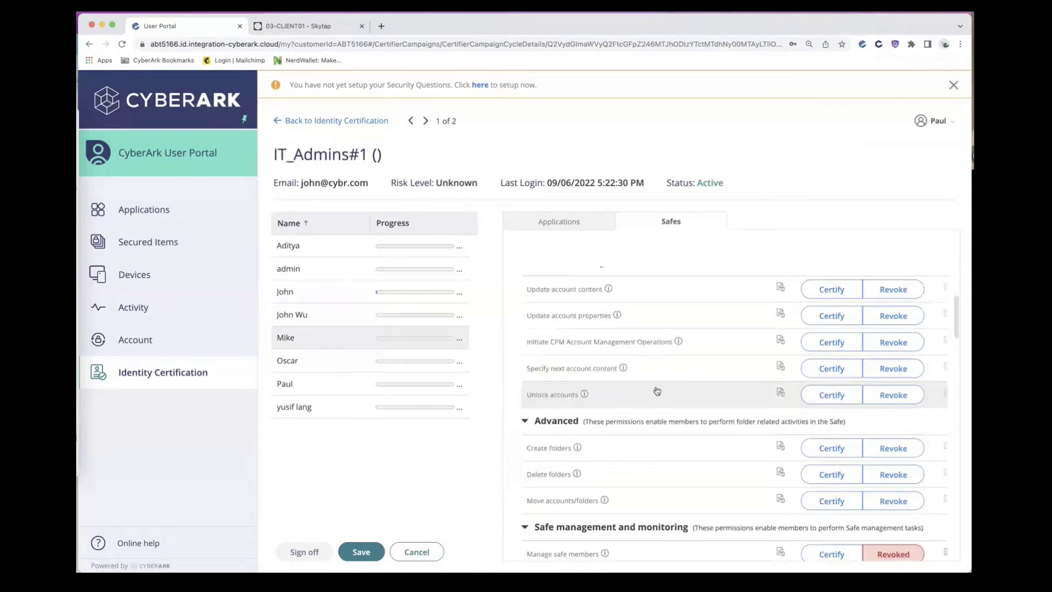
scroll(657, 391, "up", 1)
scroll(657, 389, "down", 5)
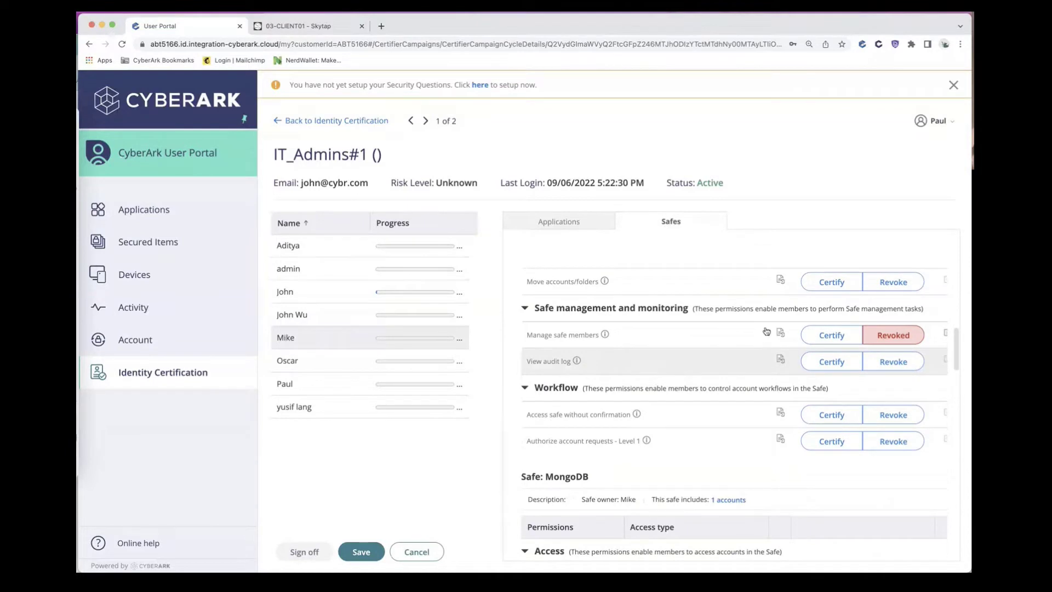
left_click(780, 334)
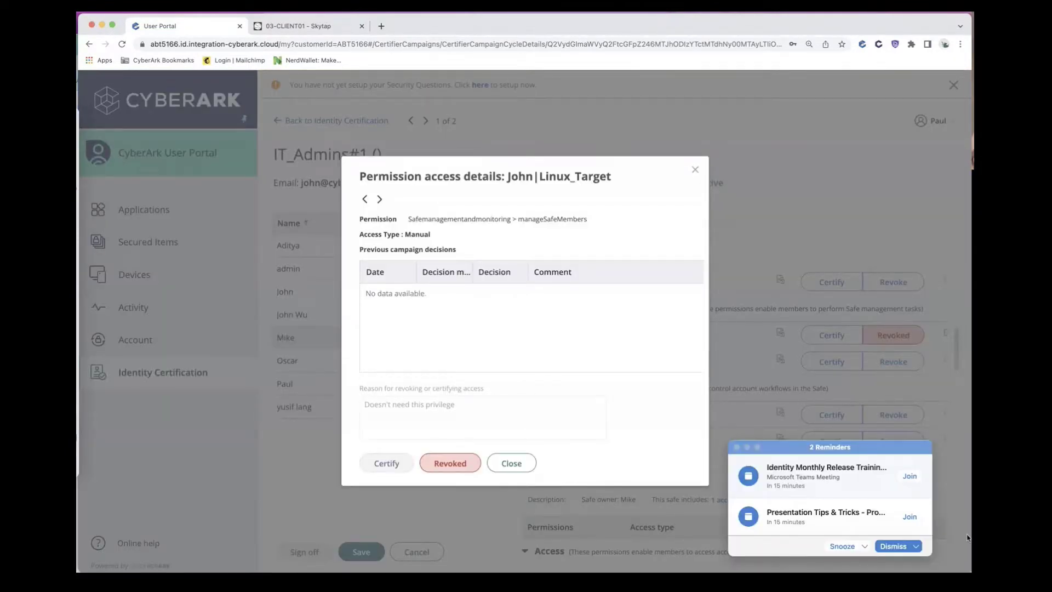
left_click(901, 546)
left_click(899, 546)
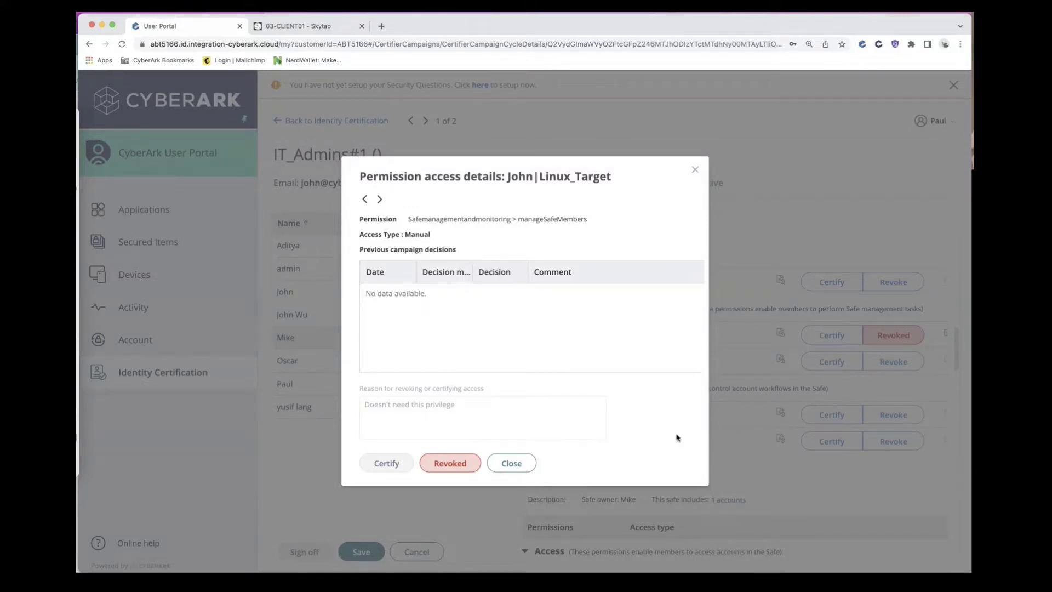
left_click(696, 172)
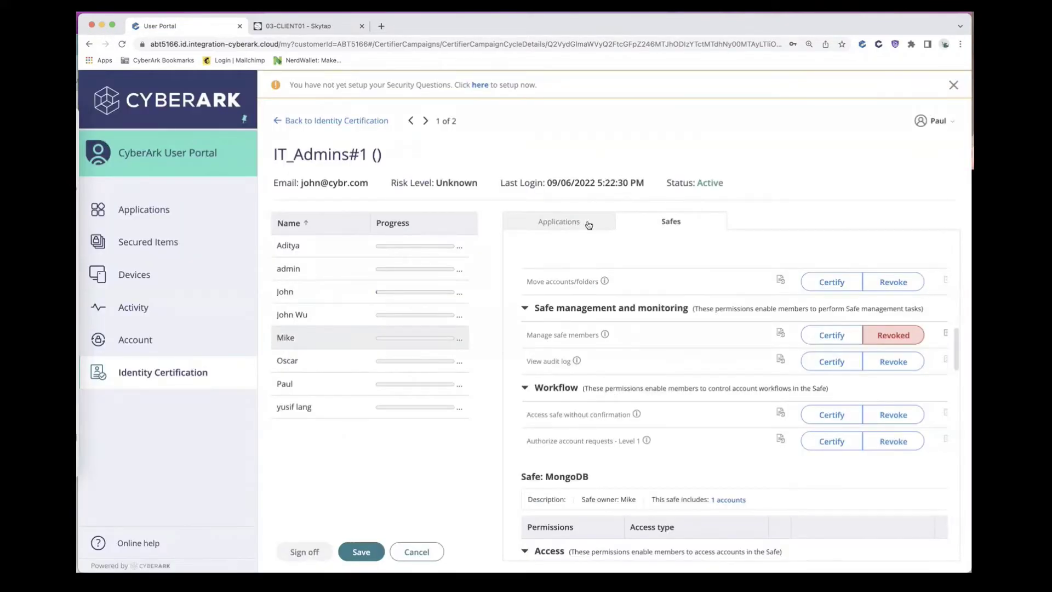
scroll(684, 352, "down", 2)
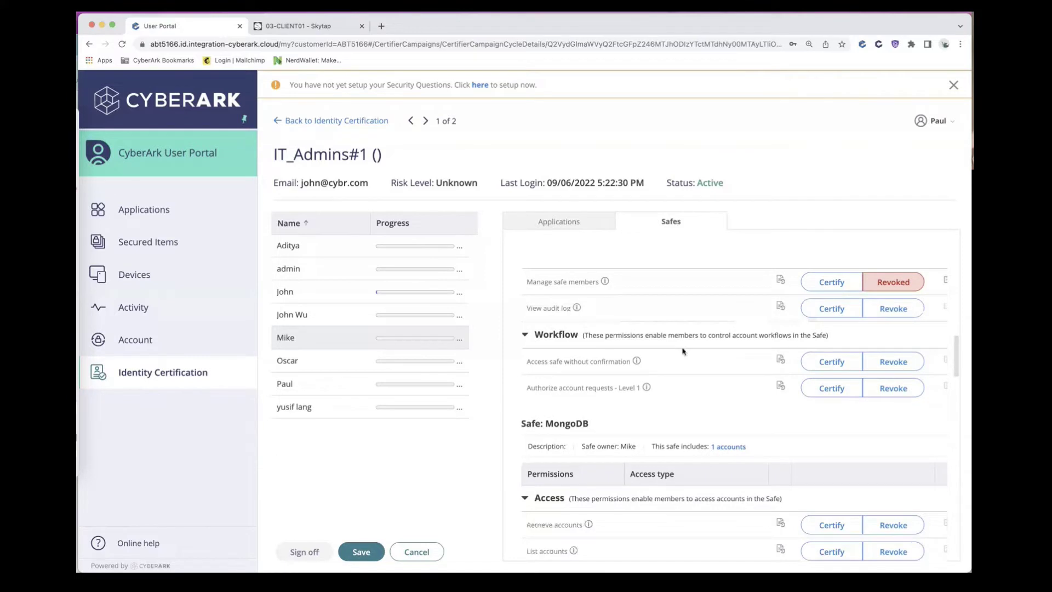
scroll(684, 352, "up", 10)
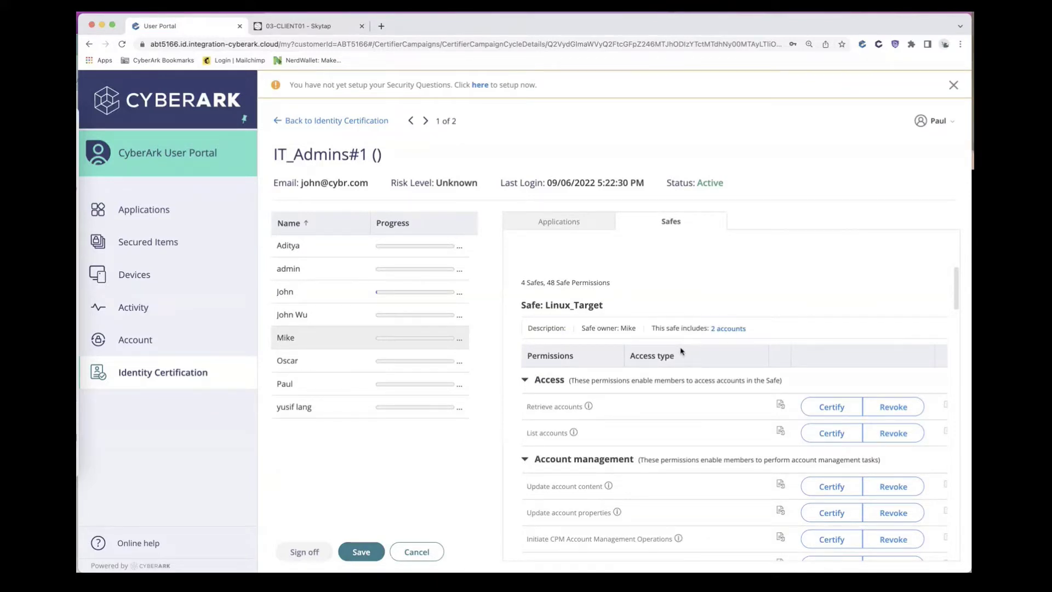
left_click(848, 414)
left_click(481, 340)
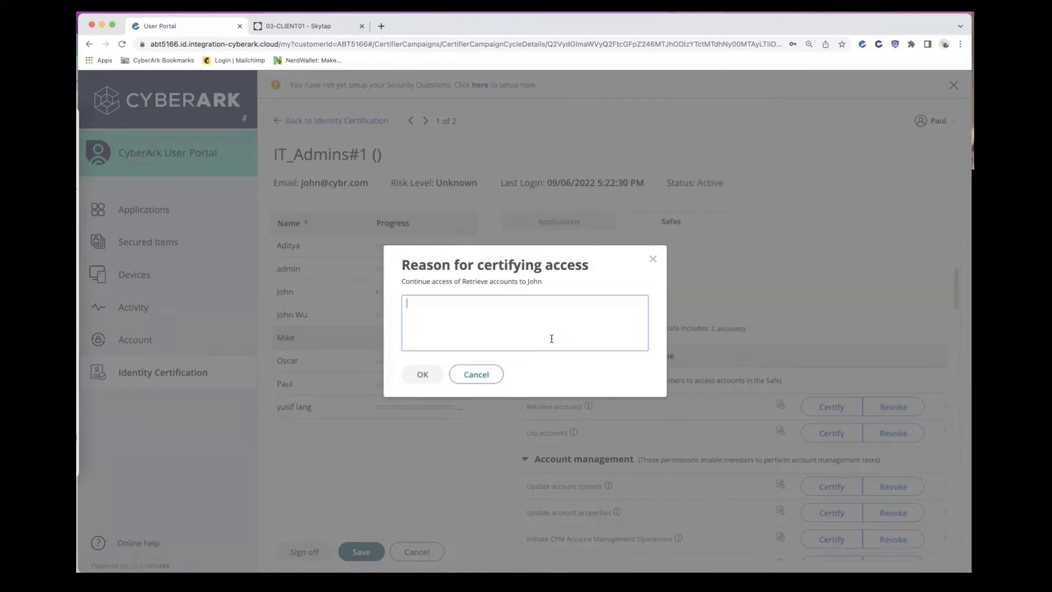
left_click(481, 374)
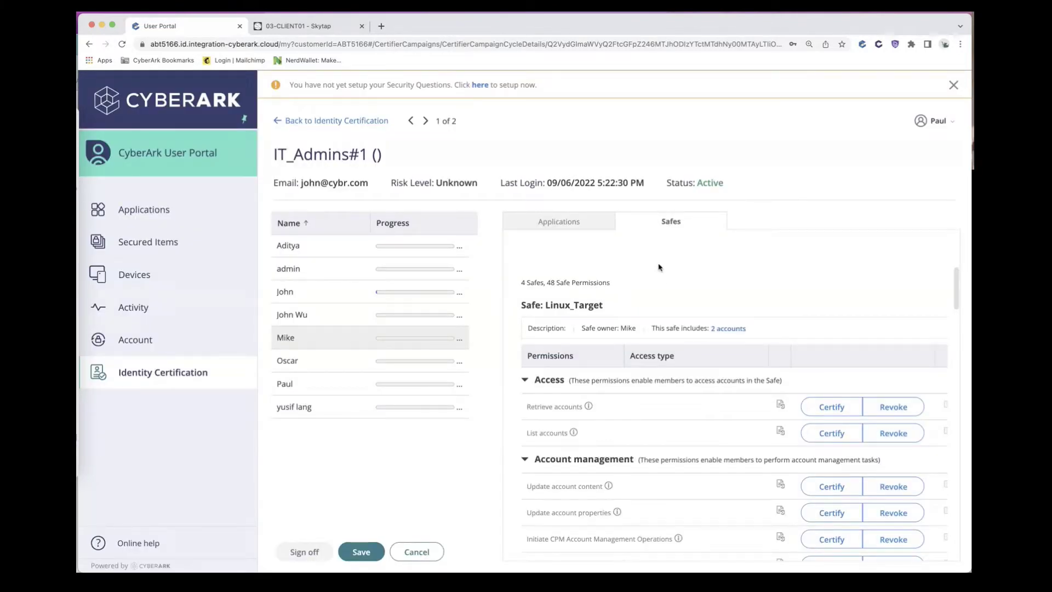
Step: Switch to the user's Applications tab, then back to the Safes permissions
left_click(584, 221)
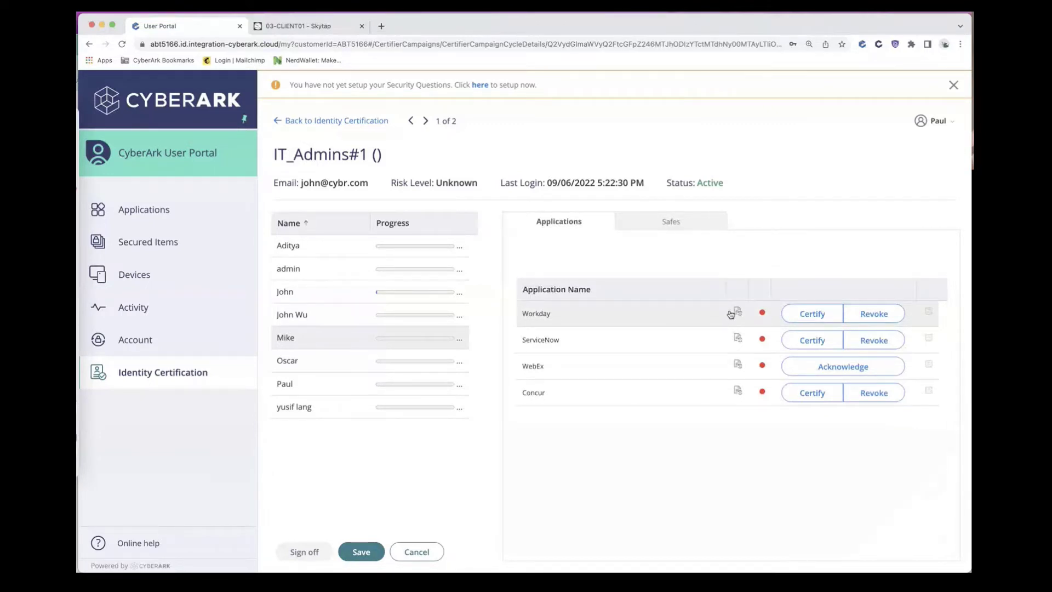
left_click(697, 222)
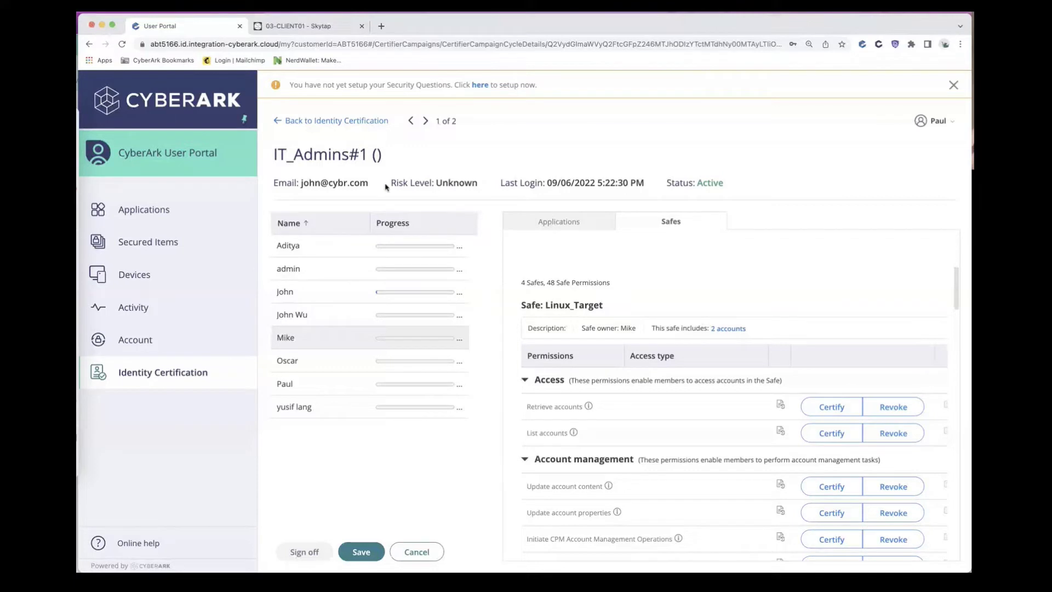
Step: Switch to the Compliance Portal and open a blank Identity Certification campaign form
left_click(101, 25)
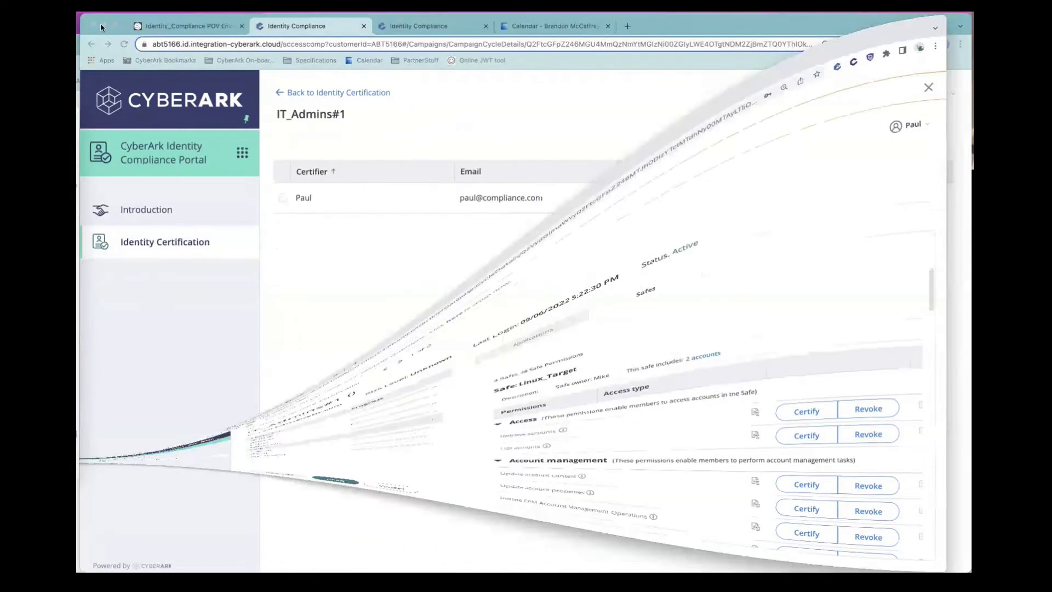
left_click(243, 156)
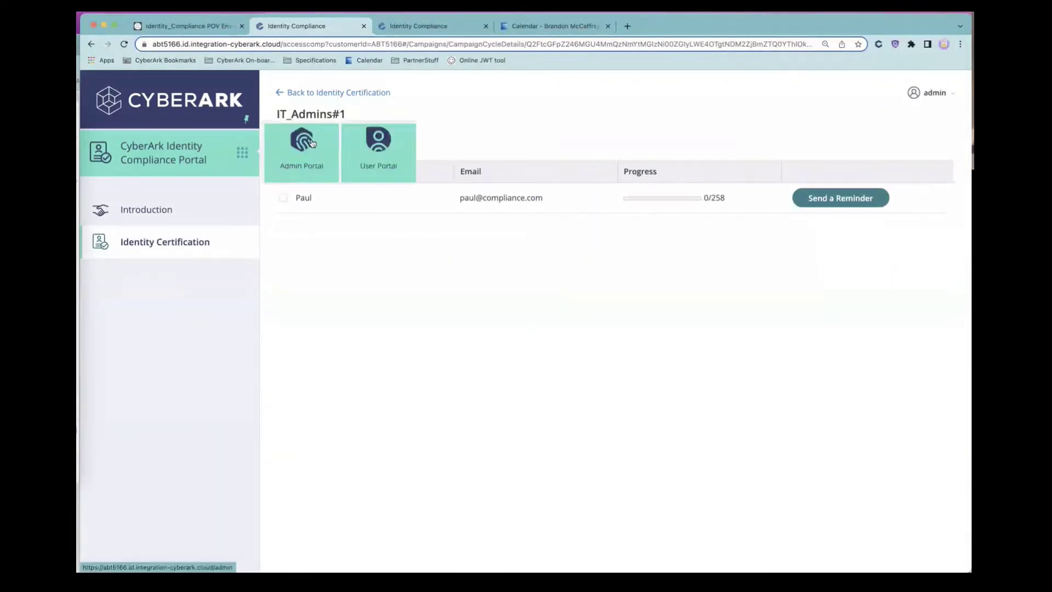
left_click(186, 211)
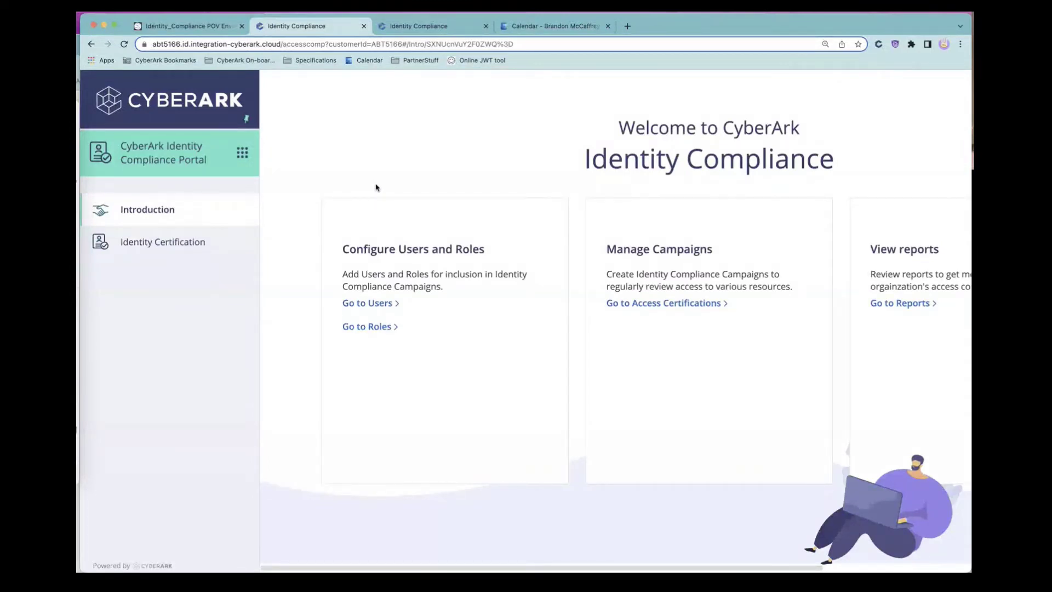
left_click(225, 246)
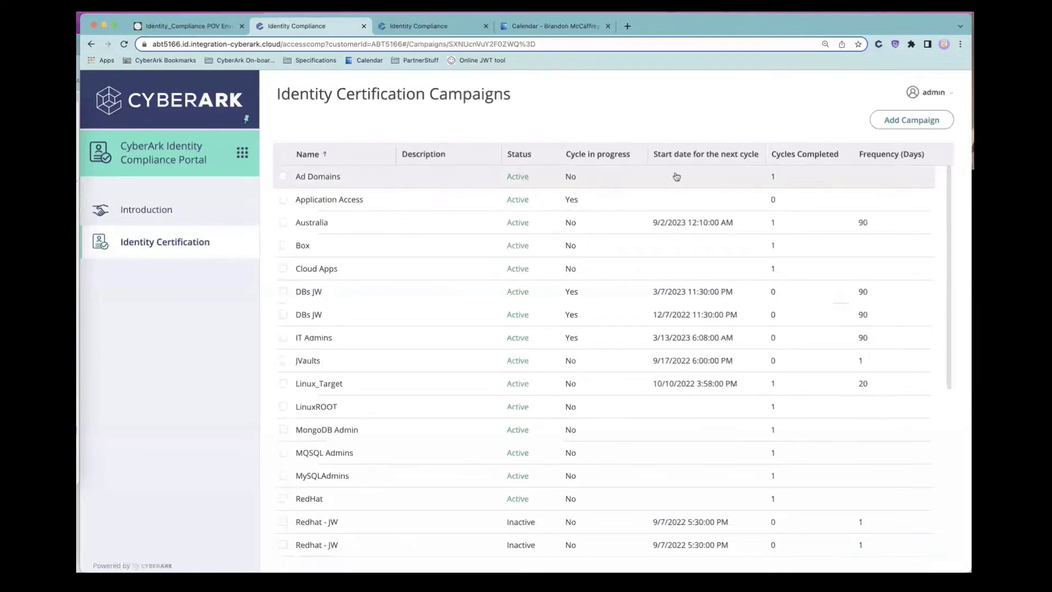
left_click(927, 127)
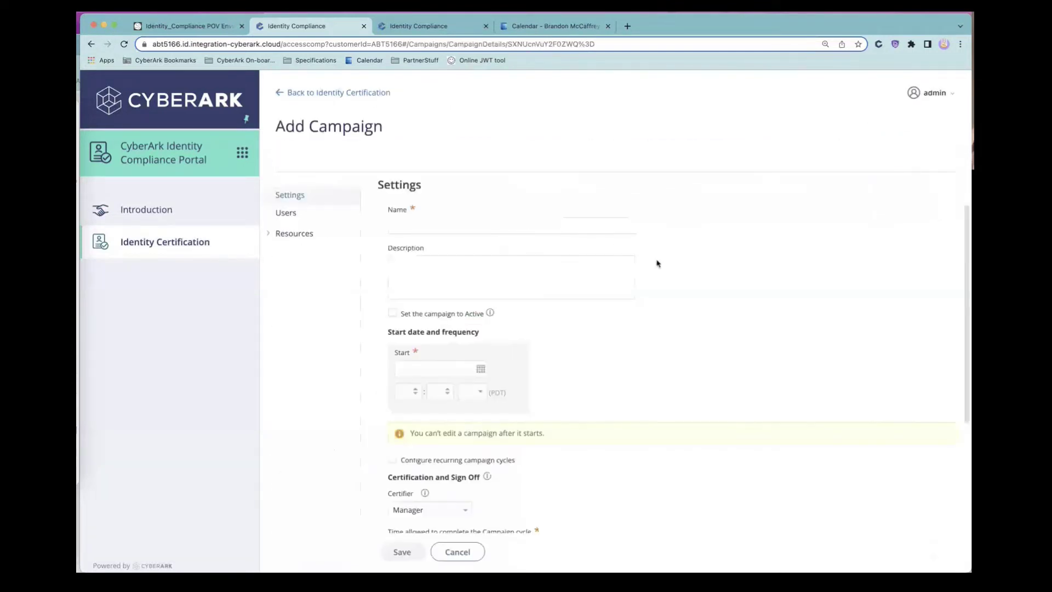
Step: Enter 'IT Admins' as the campaign name, replacing the trial names Workday and Linux Server
left_click(628, 225)
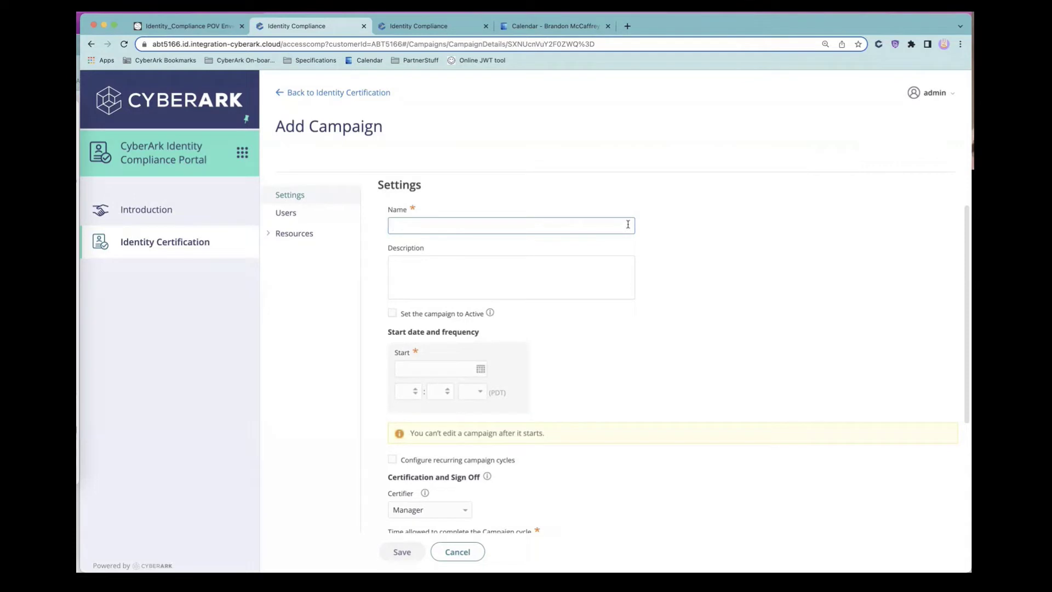
type("Workday")
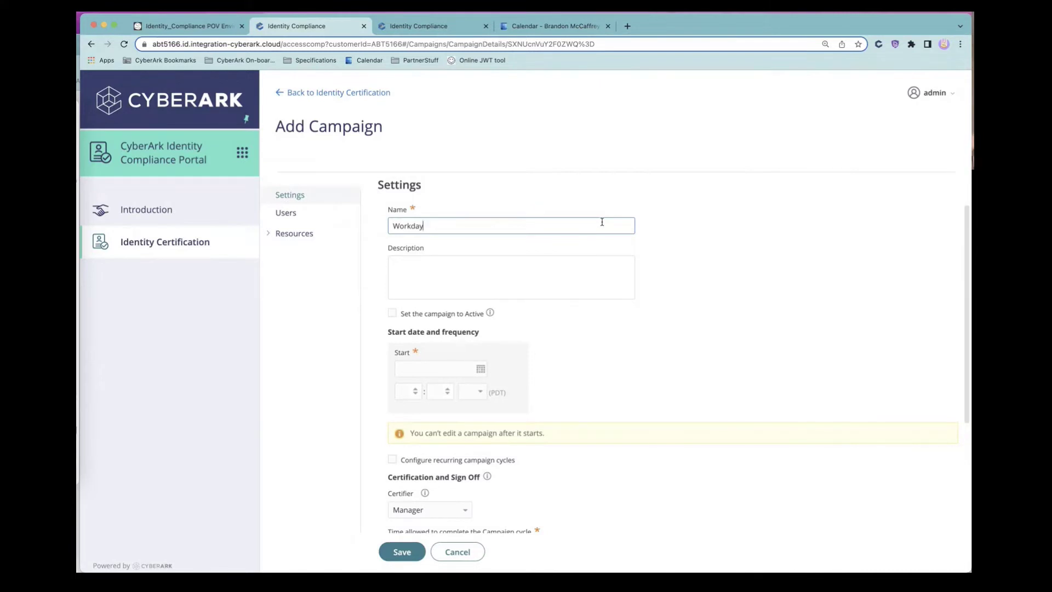
double_click(602, 222)
type("Linux Server")
triple_click(600, 222)
type("IT Admins")
left_click(657, 240)
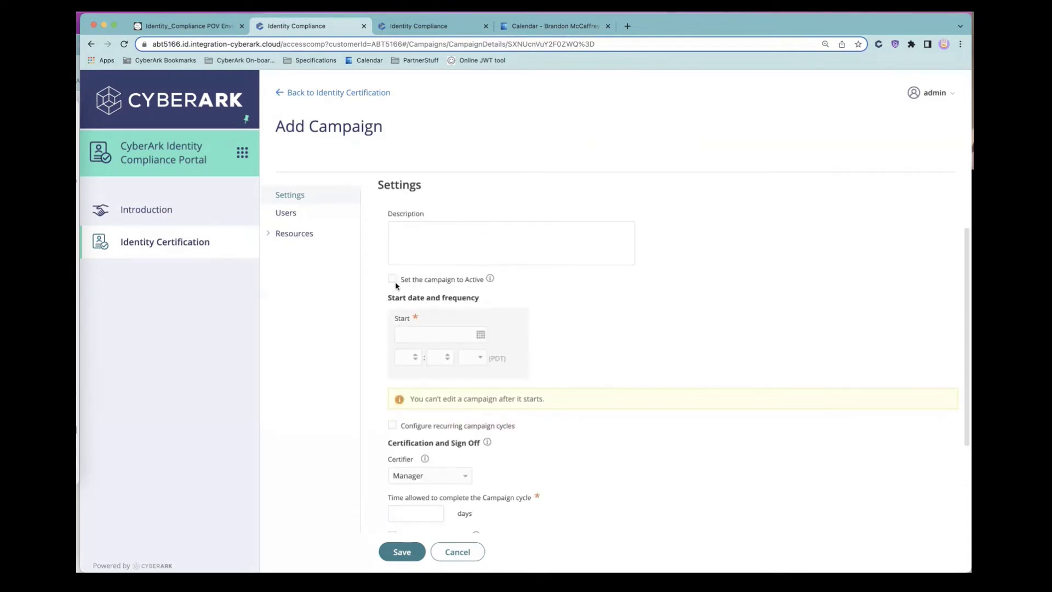
Step: Make the campaign active, starting 09/14/22 at 7:48 AM
left_click(393, 281)
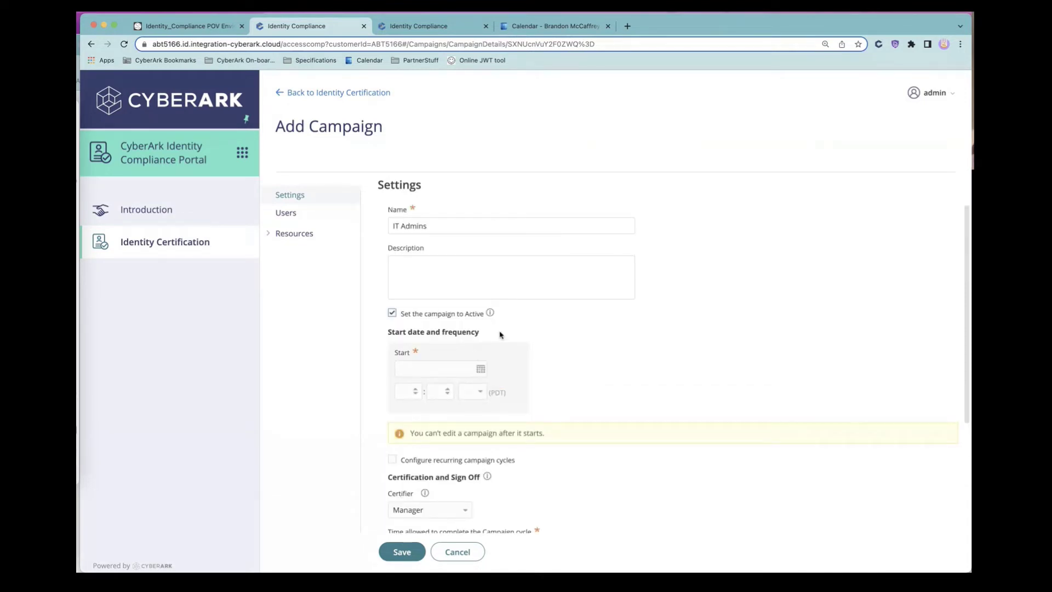
scroll(498, 335, "down", 2)
left_click(482, 324)
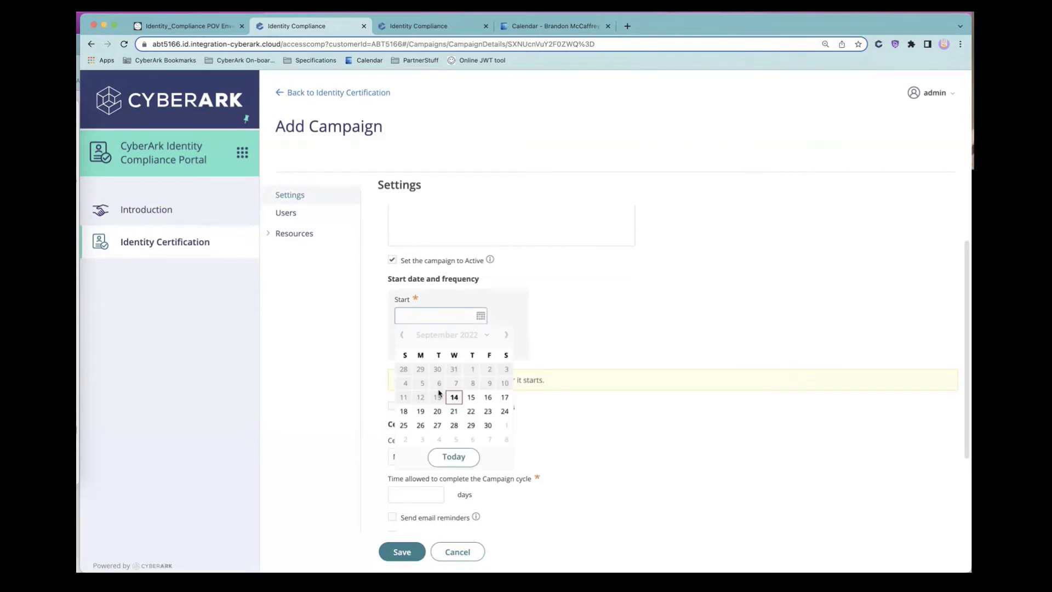
left_click(454, 401)
left_click(407, 342)
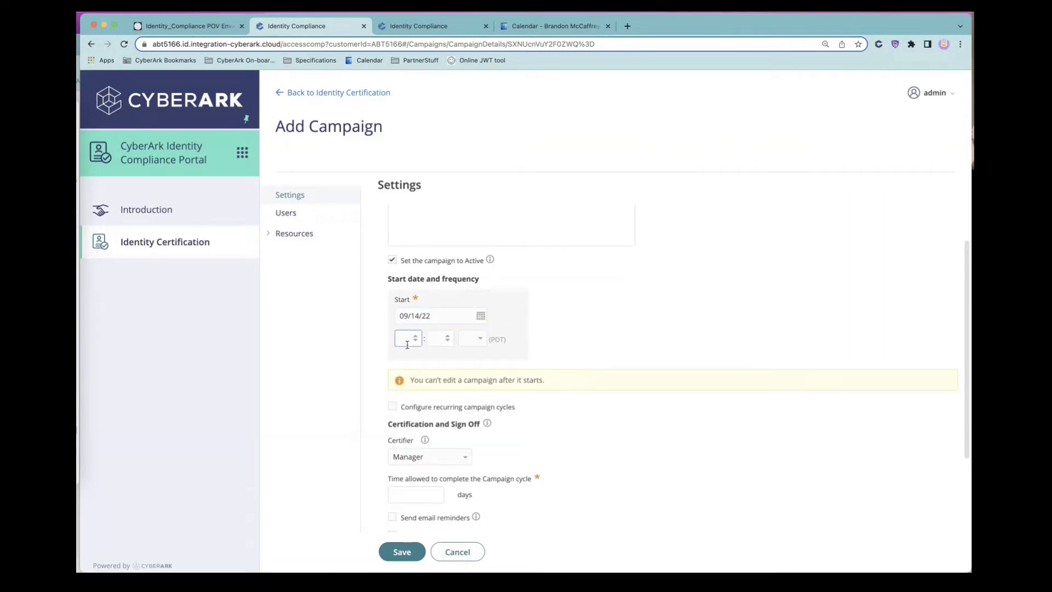
type("7")
key("Tab")
type("48")
key("Tab")
left_click(484, 339)
left_click(470, 352)
Step: Turn on recurring cycles every 90 days with no end date
scroll(394, 409, "down", 1)
scroll(393, 410, "up", 1)
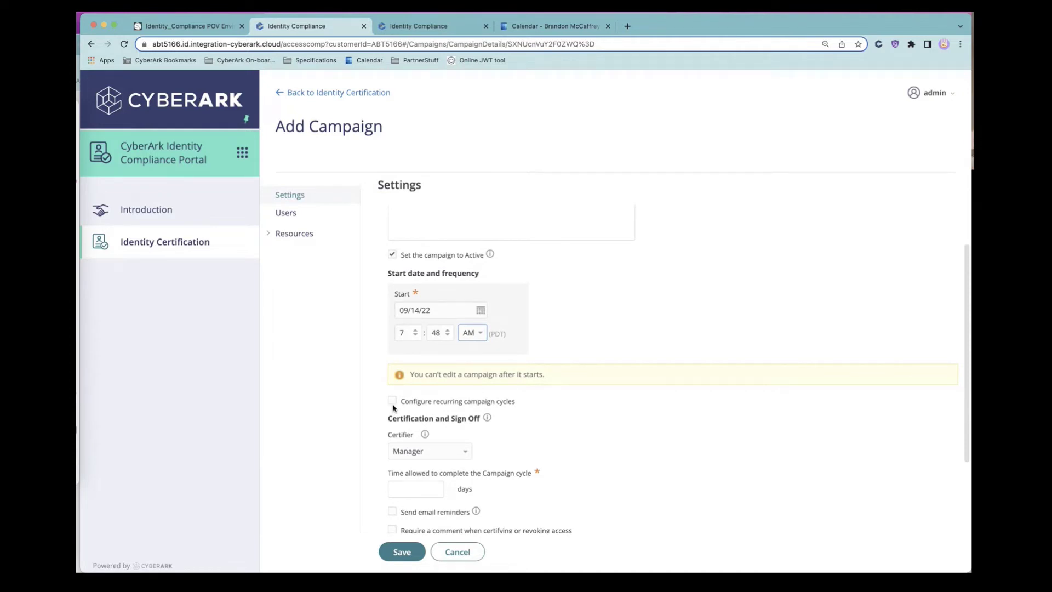
left_click(393, 401)
scroll(439, 398, "down", 1)
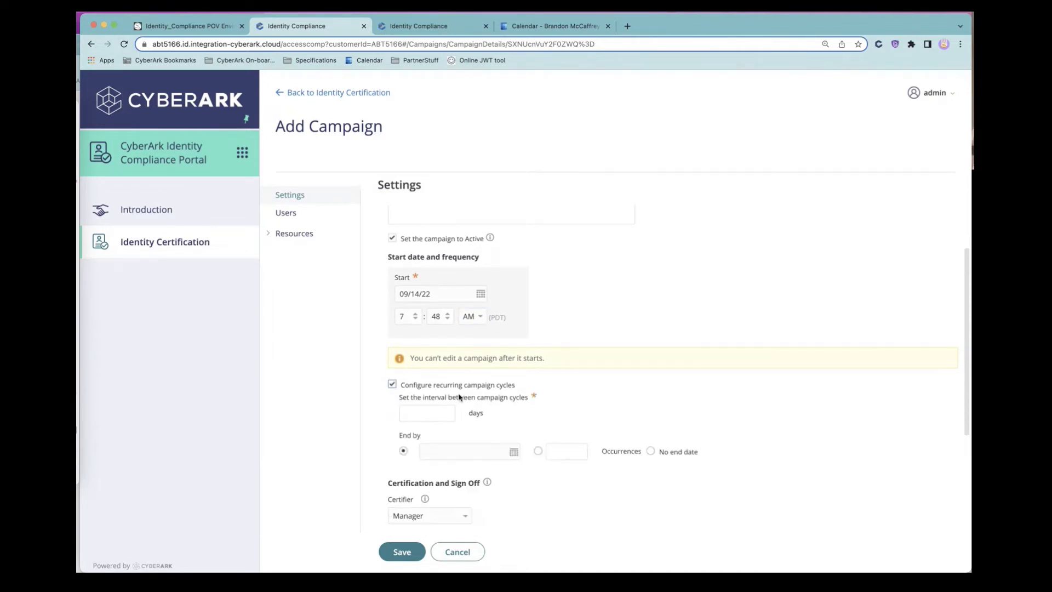
scroll(455, 389, "down", 1)
left_click(439, 400)
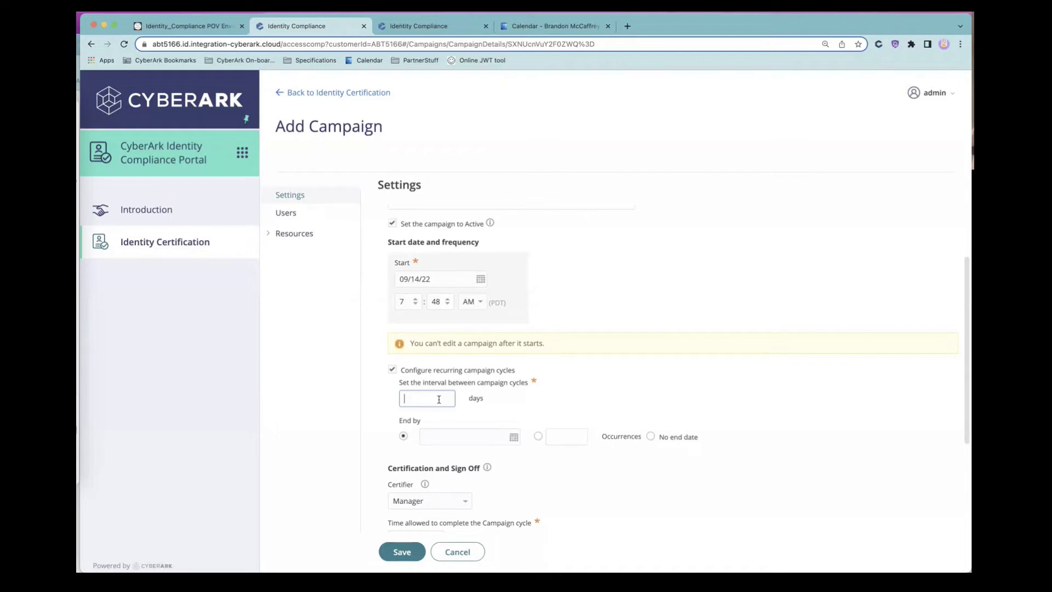
type("90")
scroll(485, 402, "down", 1)
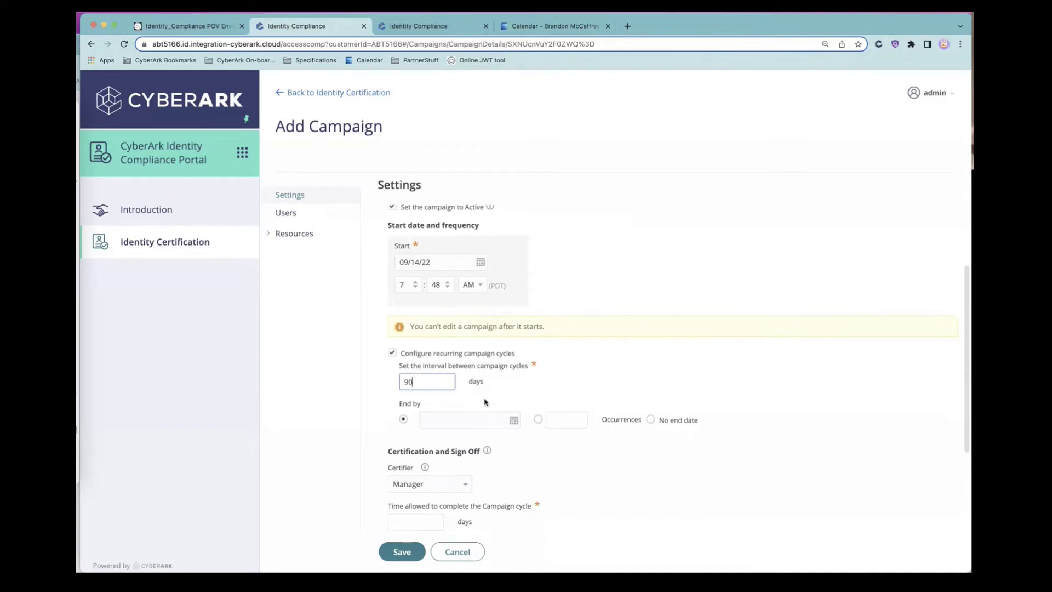
scroll(484, 402, "down", 1)
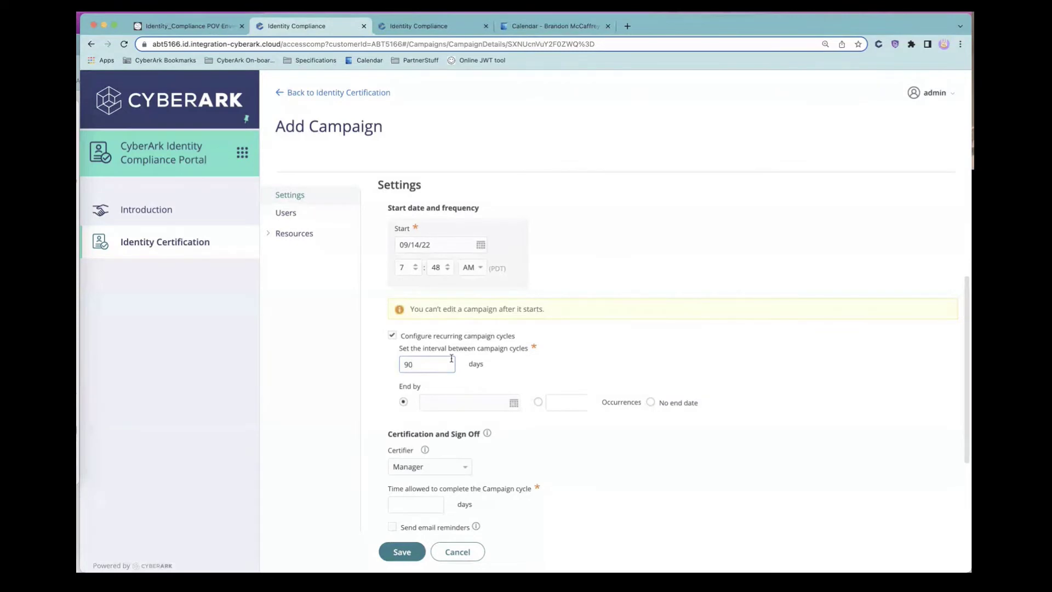
scroll(452, 358, "down", 1)
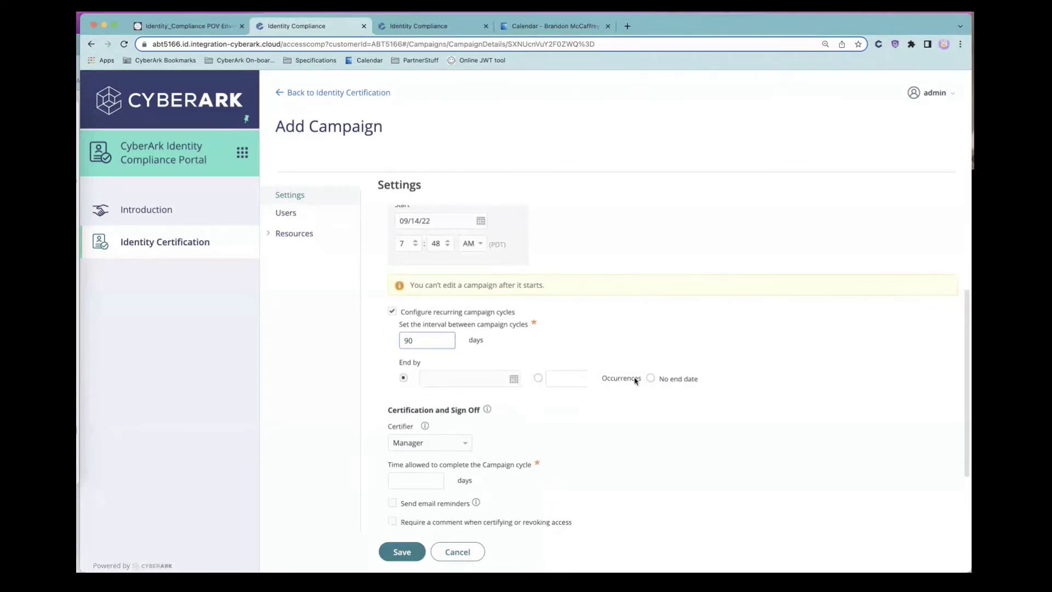
left_click(650, 378)
scroll(509, 392, "down", 4)
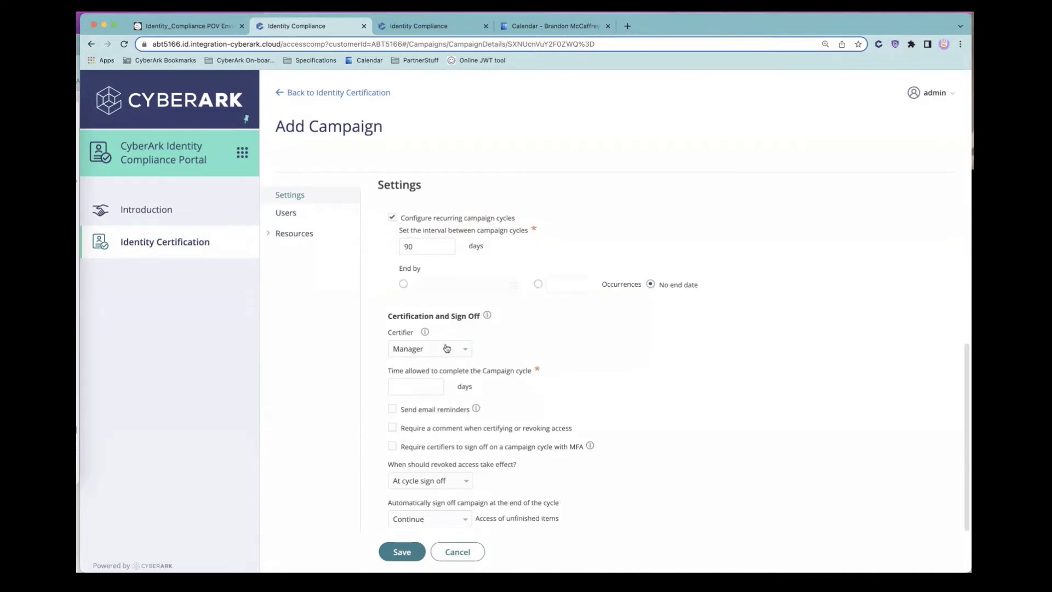
left_click(446, 348)
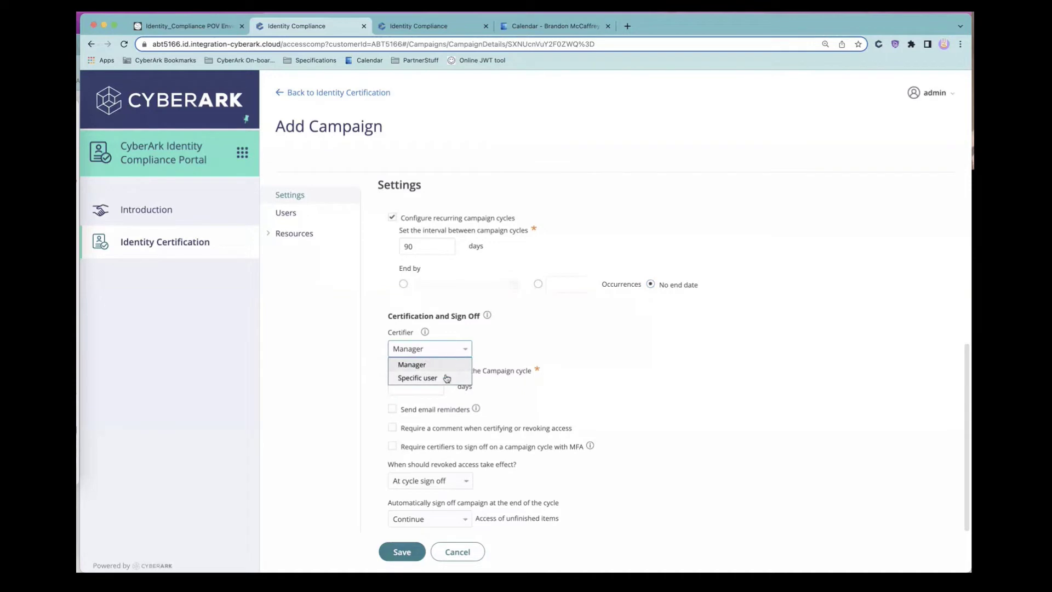
left_click(449, 376)
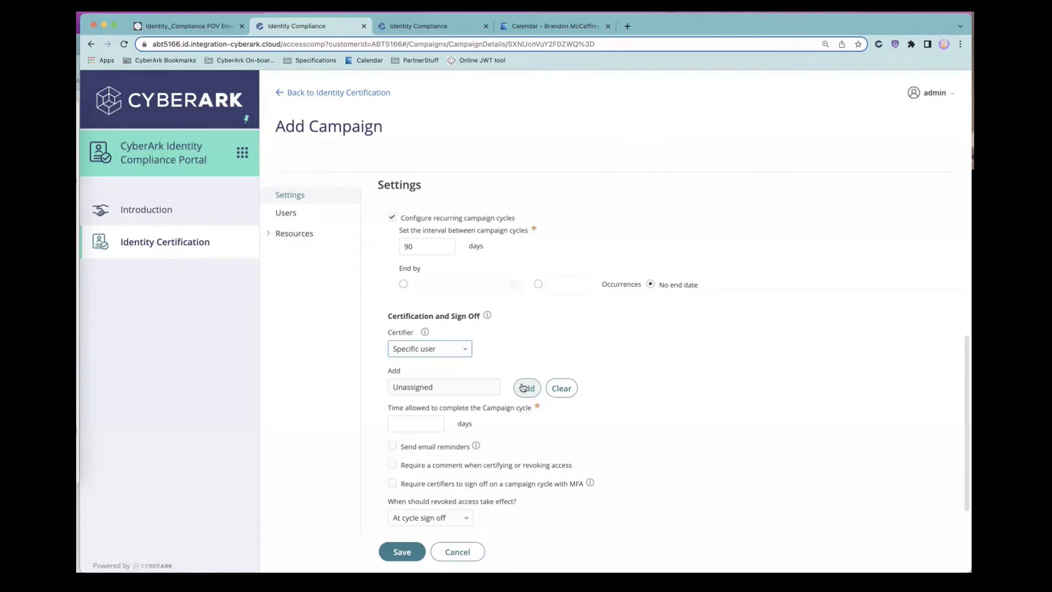
left_click(464, 349)
left_click(455, 365)
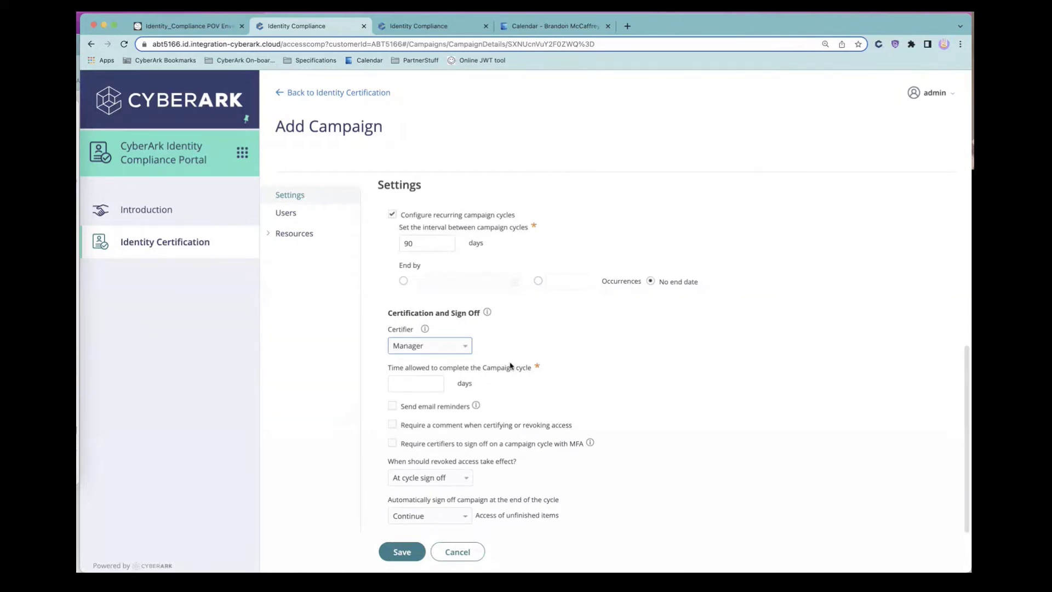
left_click(431, 385)
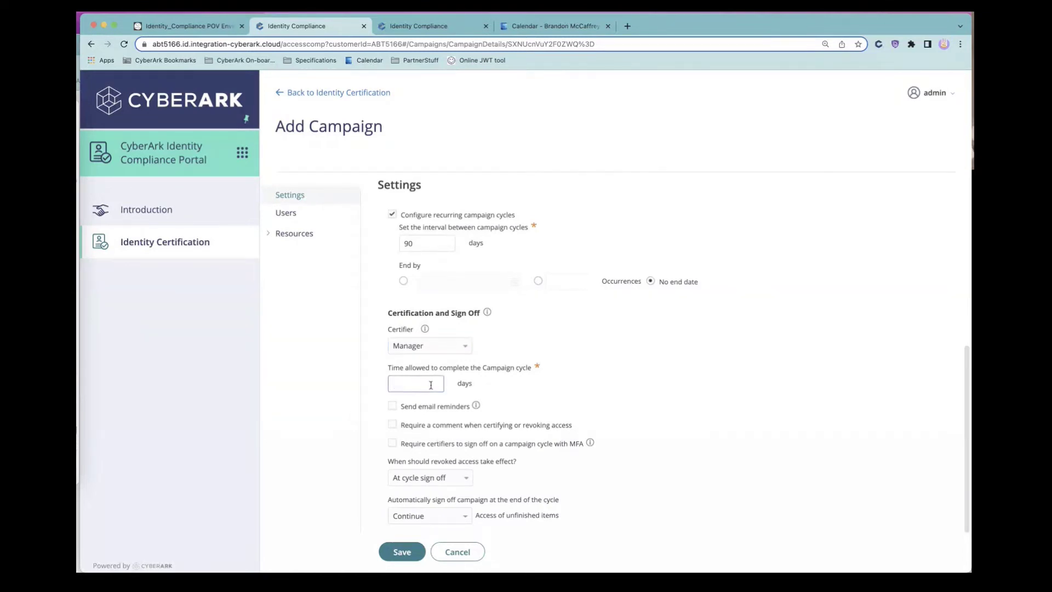
Step: Allow 10 days for completion and send 10 email reminders, one every 1 day
type("10")
left_click(566, 365)
left_click(393, 406)
left_click(417, 429)
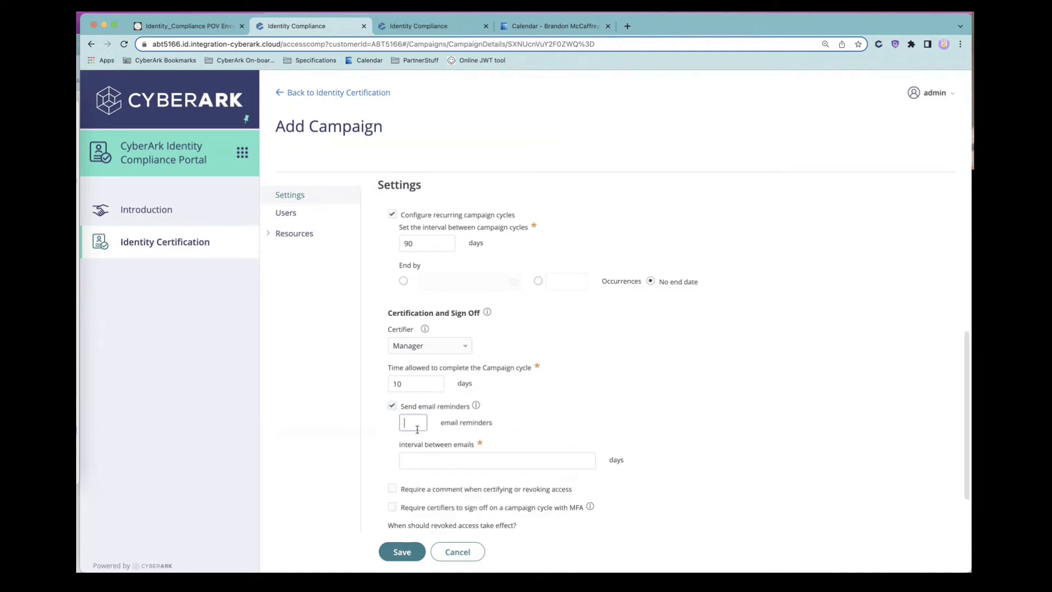
type("10")
key("Tab")
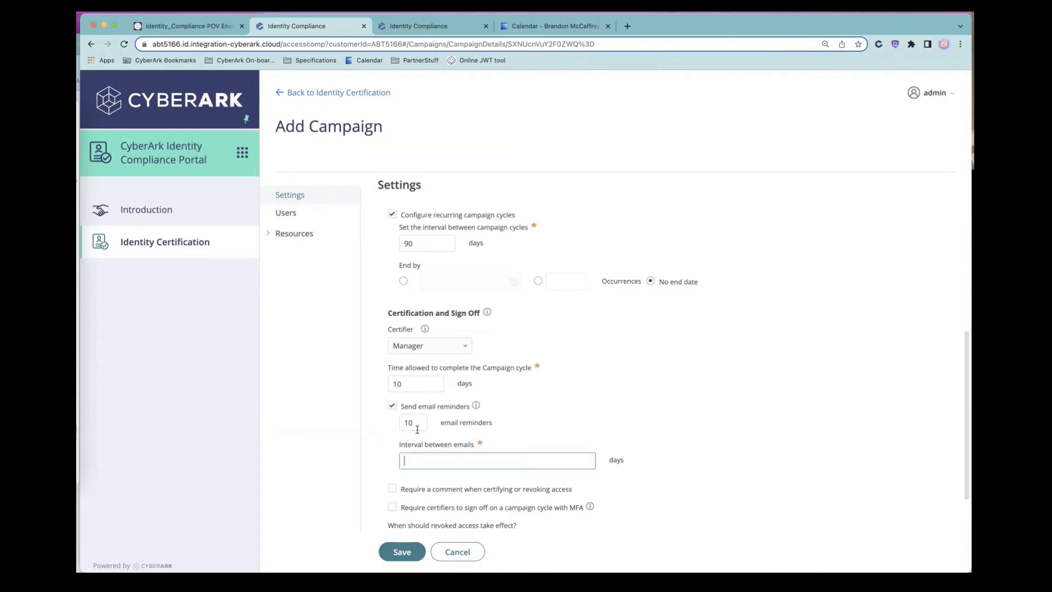
type("1")
Step: Require comments and MFA sign-off, and revoke access as soon as the certifier decides
scroll(523, 421, "down", 2)
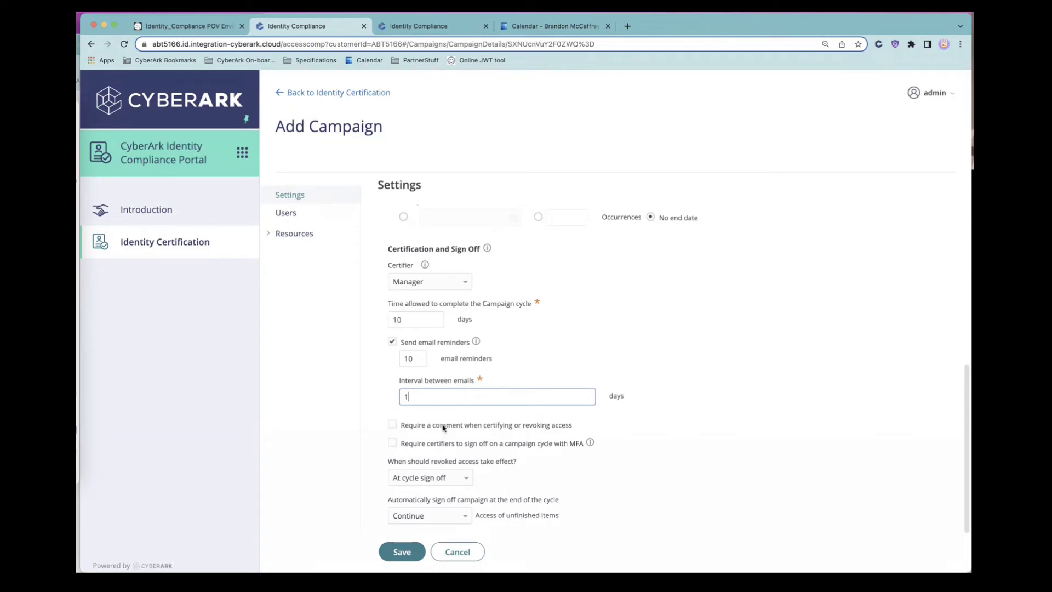
left_click(394, 425)
left_click(393, 445)
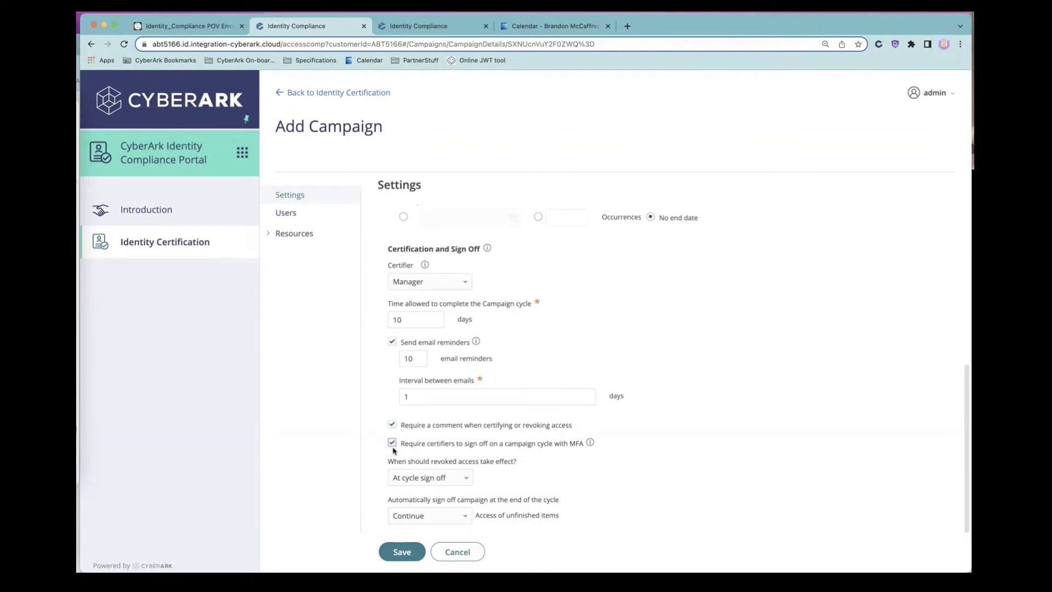
left_click(394, 425)
left_click(394, 425)
left_click(440, 482)
left_click(456, 504)
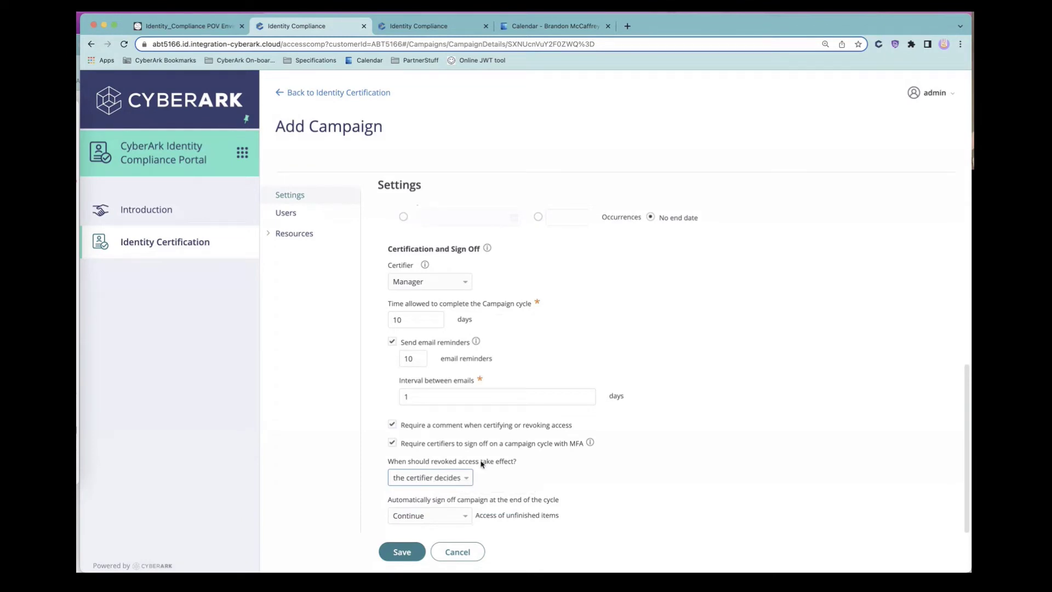
Step: In the Users section, include users with access through role or group membership
left_click(329, 213)
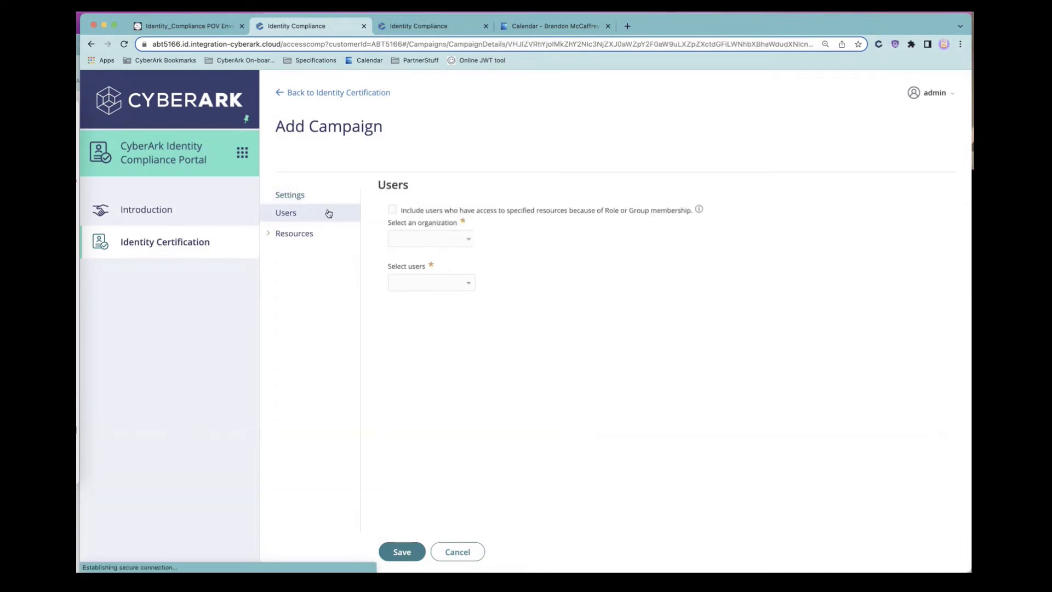
left_click(393, 209)
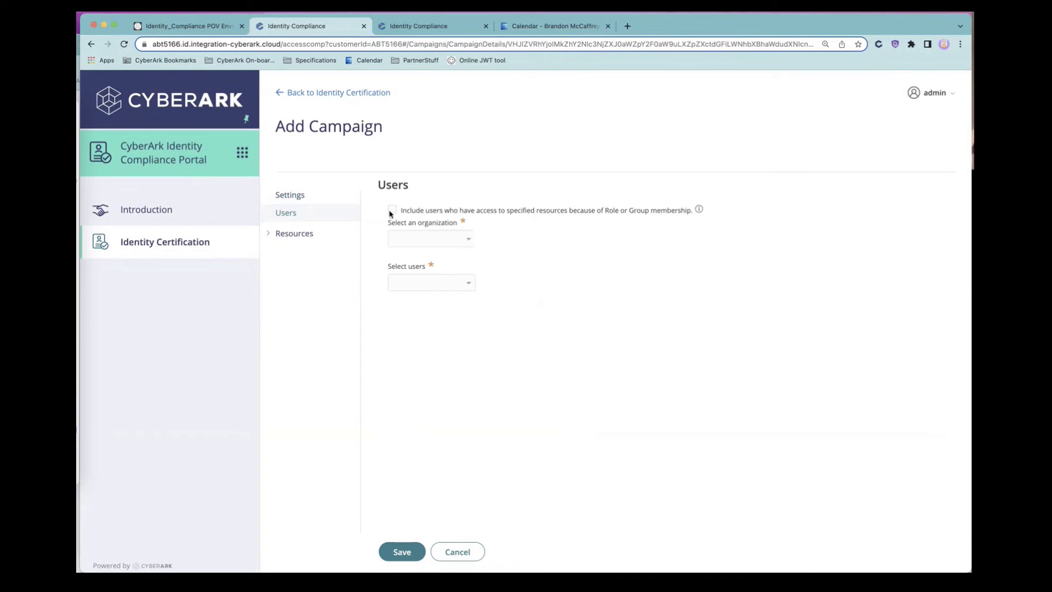
left_click(449, 242)
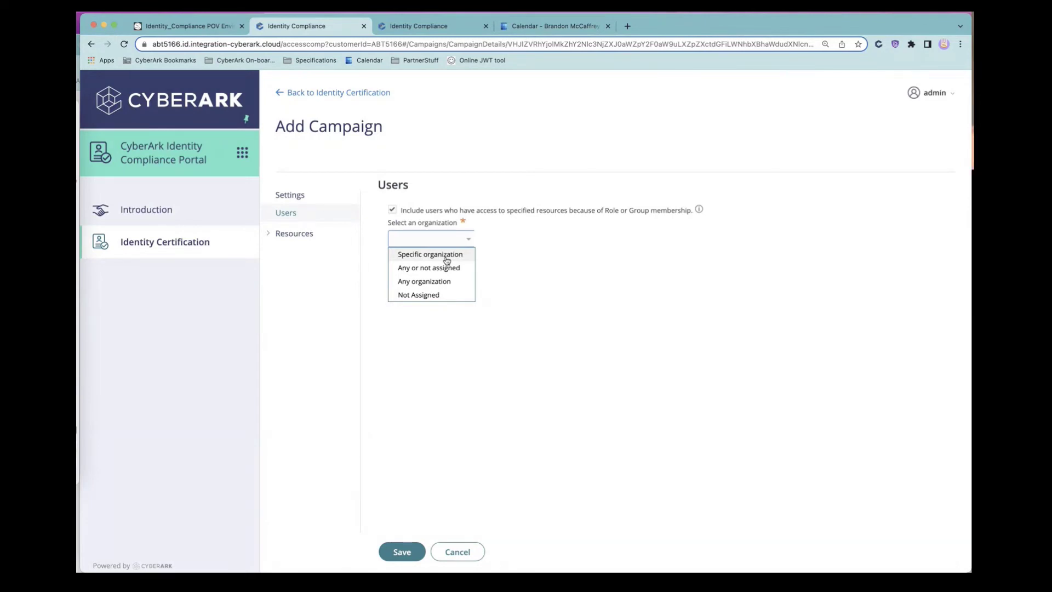
left_click(446, 256)
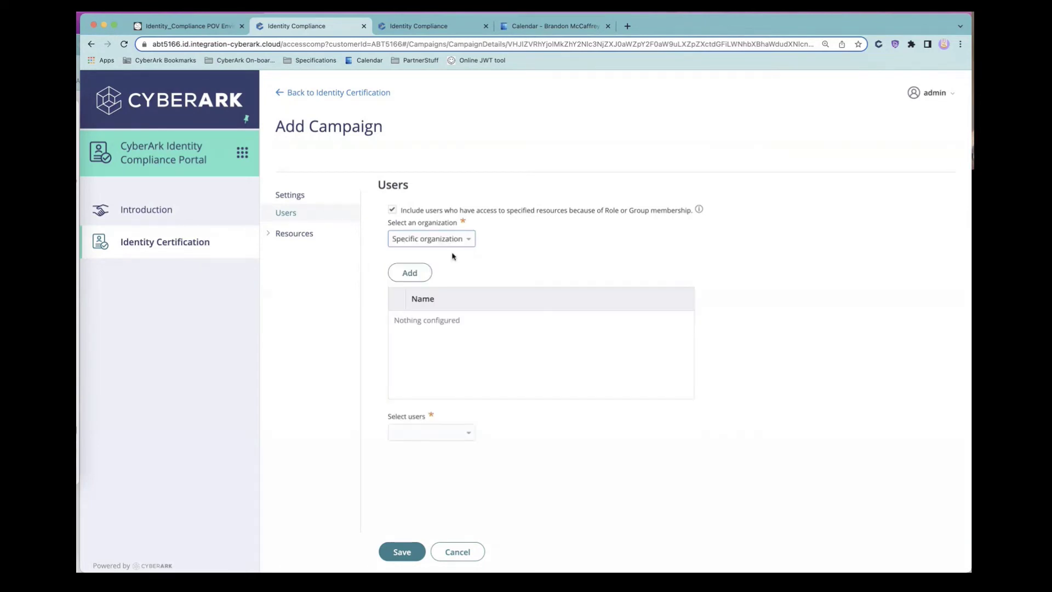
left_click(411, 272)
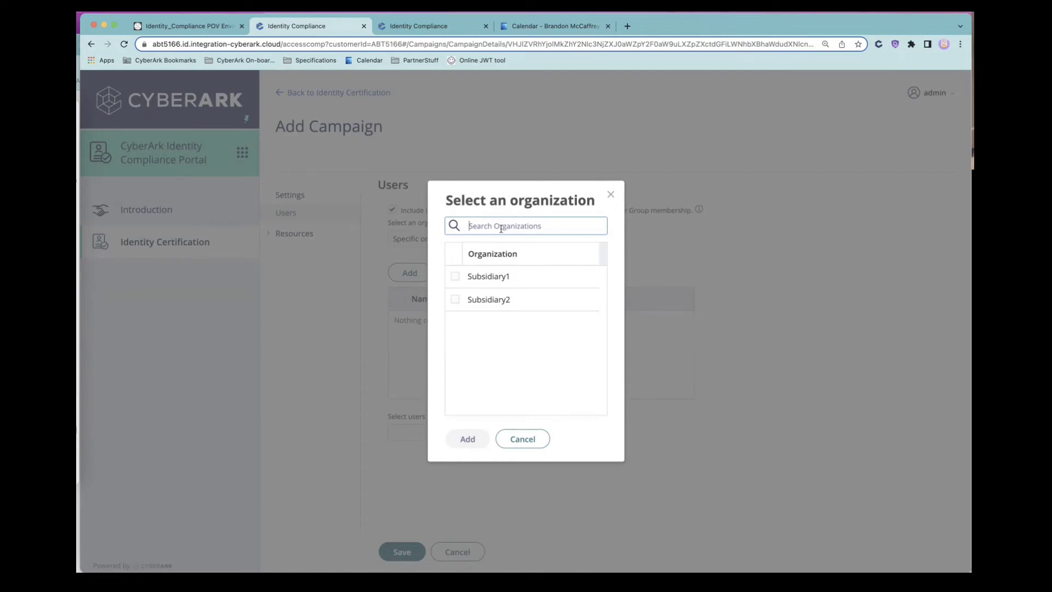
left_click(522, 438)
Step: Allow users from any or no organization and limit the campaign to specific users
left_click(438, 243)
left_click(439, 266)
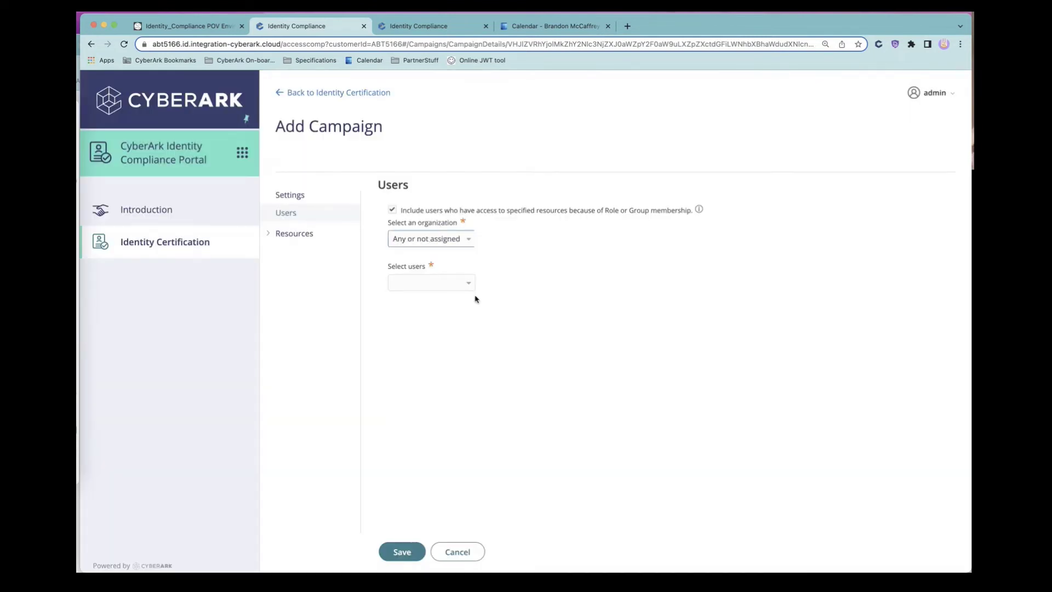
left_click(467, 284)
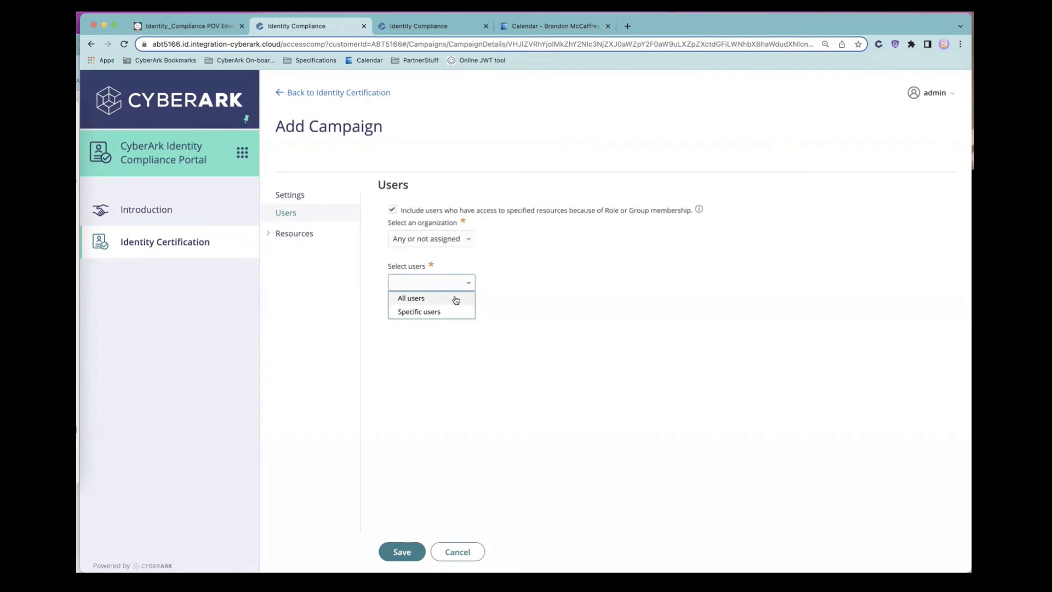
left_click(453, 312)
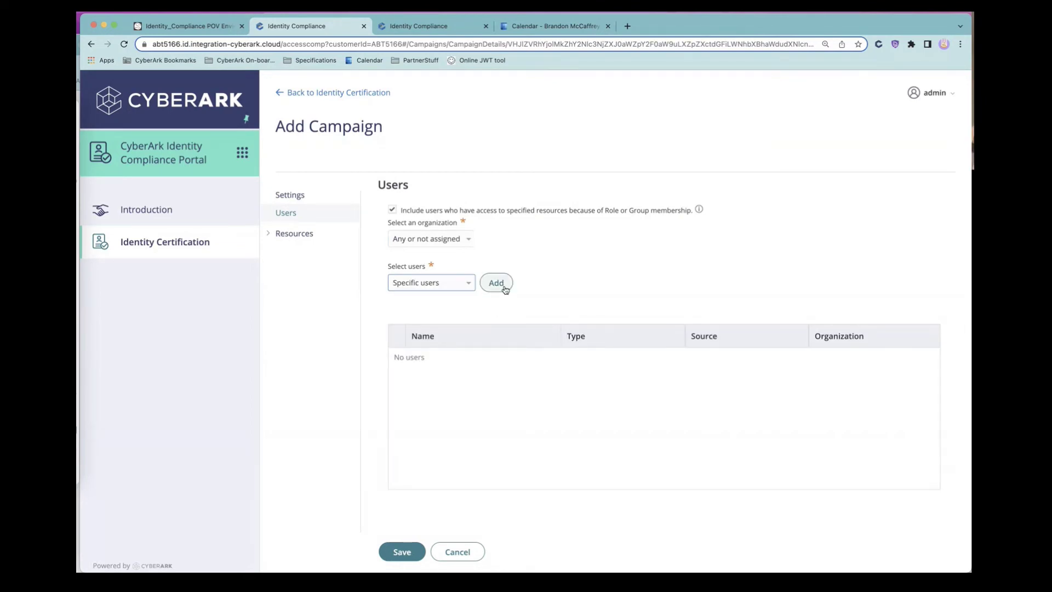
left_click(504, 290)
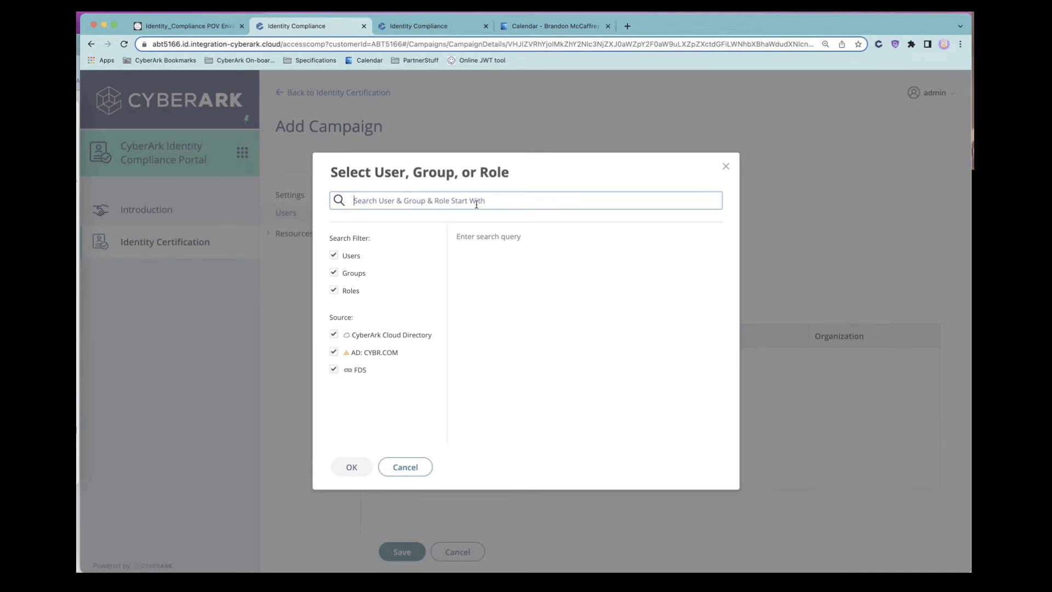
Step: Search 'IT' and add the IT Admins role to the campaign's users
type("IT")
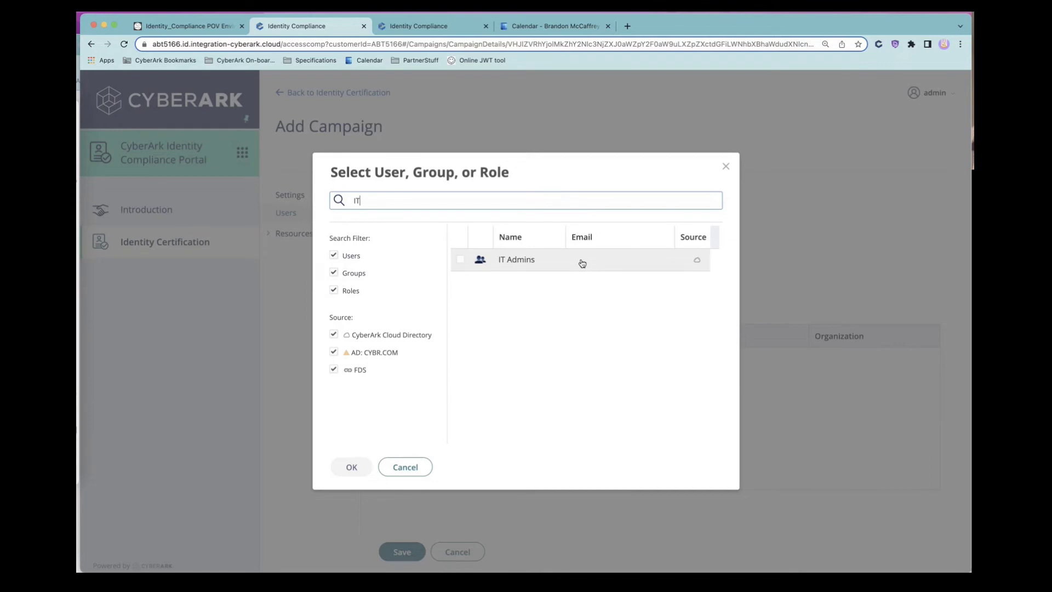
left_click(461, 264)
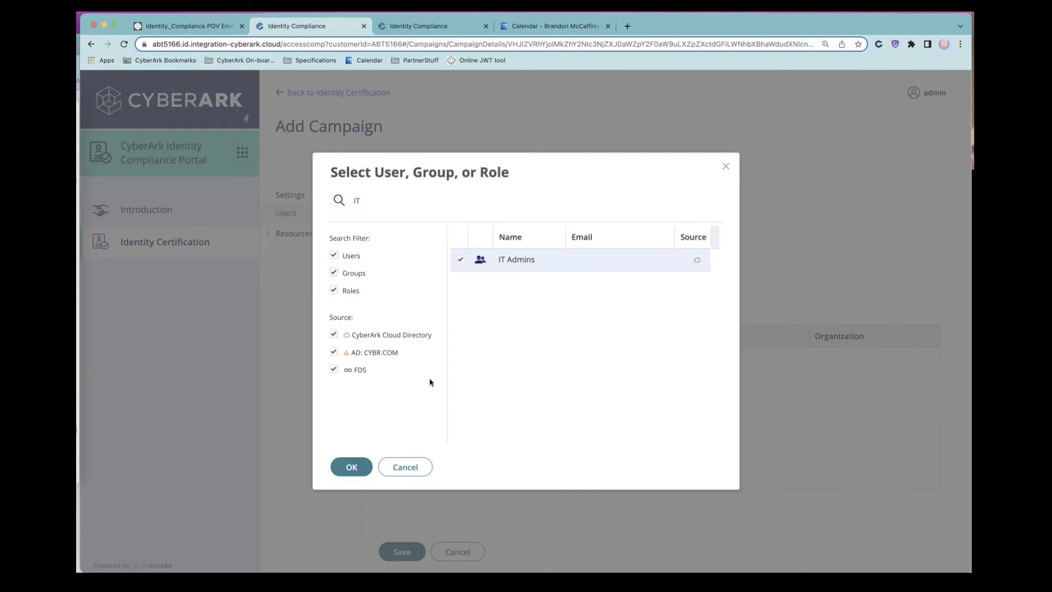
left_click(365, 470)
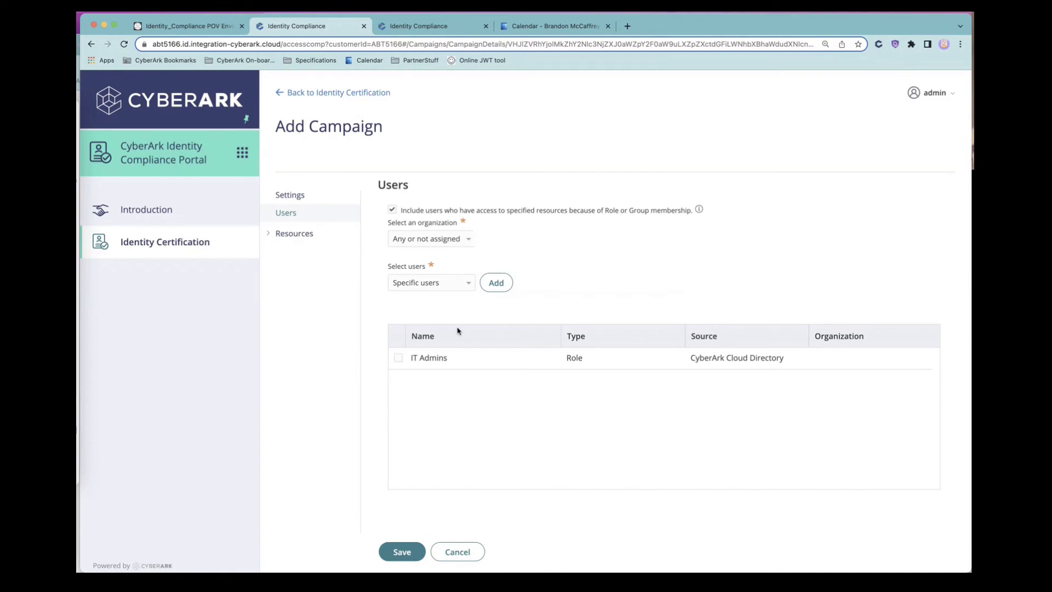
left_click(277, 234)
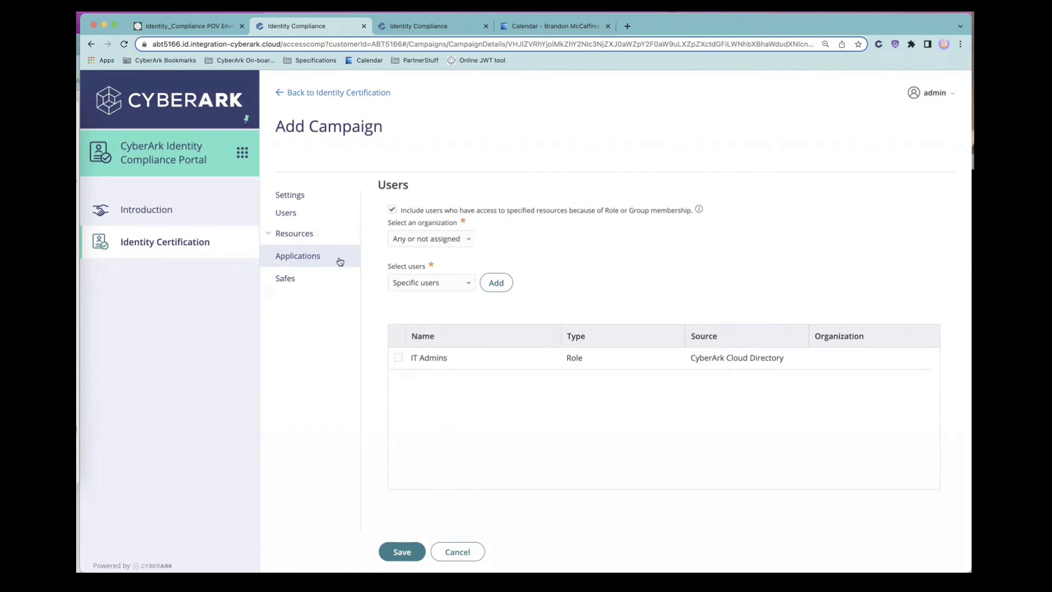
Step: Set the campaign's Applications scope to All Applications
left_click(339, 262)
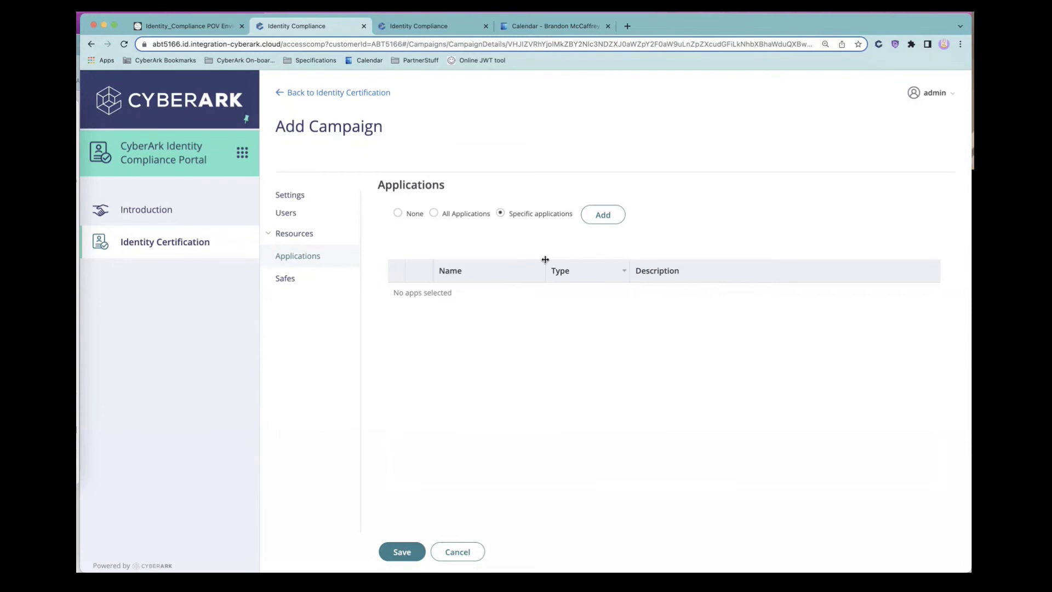
left_click(595, 211)
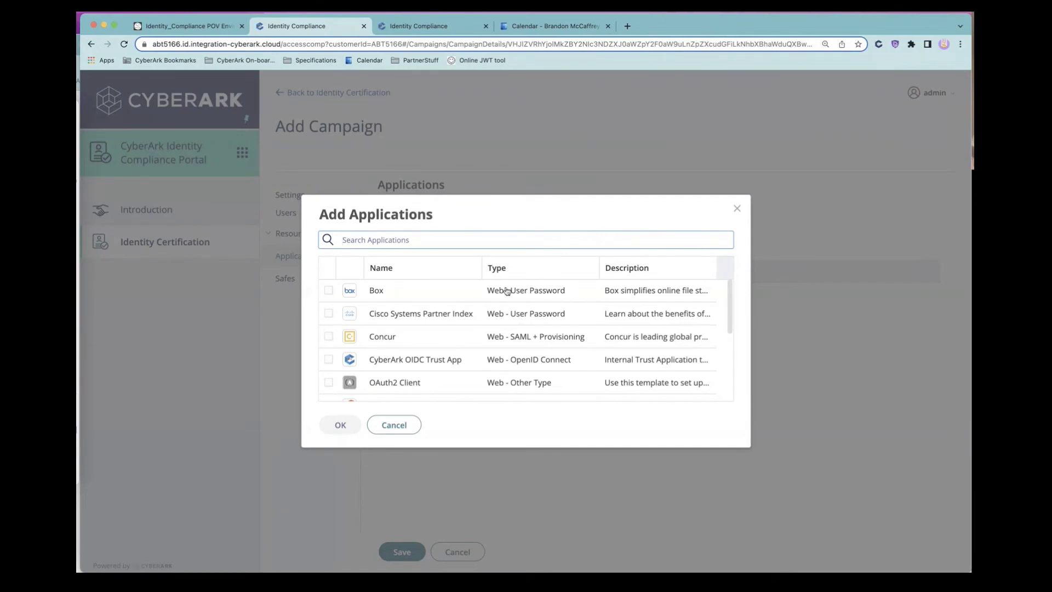
left_click(410, 424)
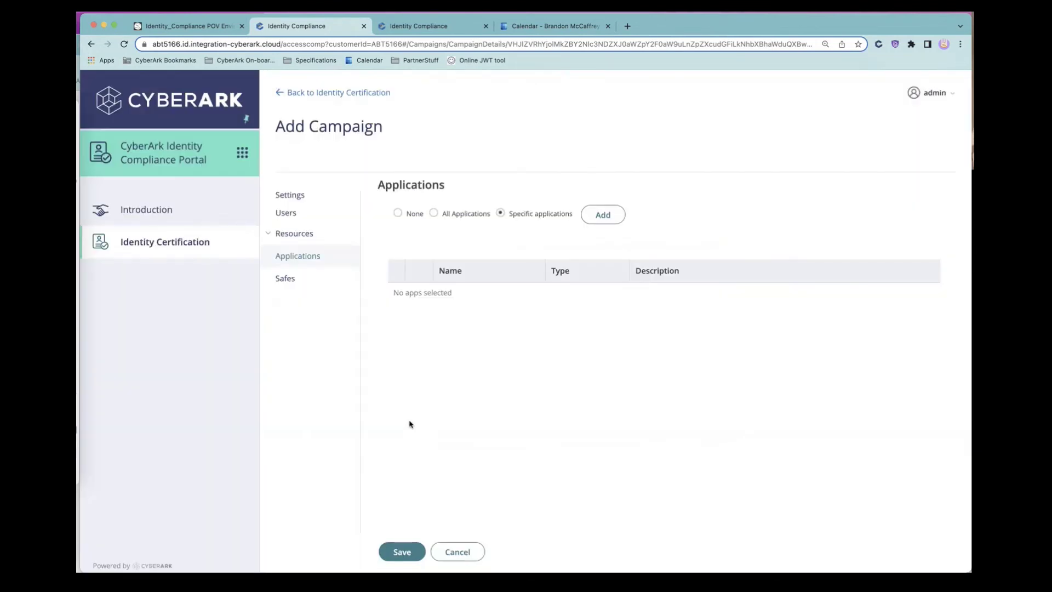
left_click(458, 216)
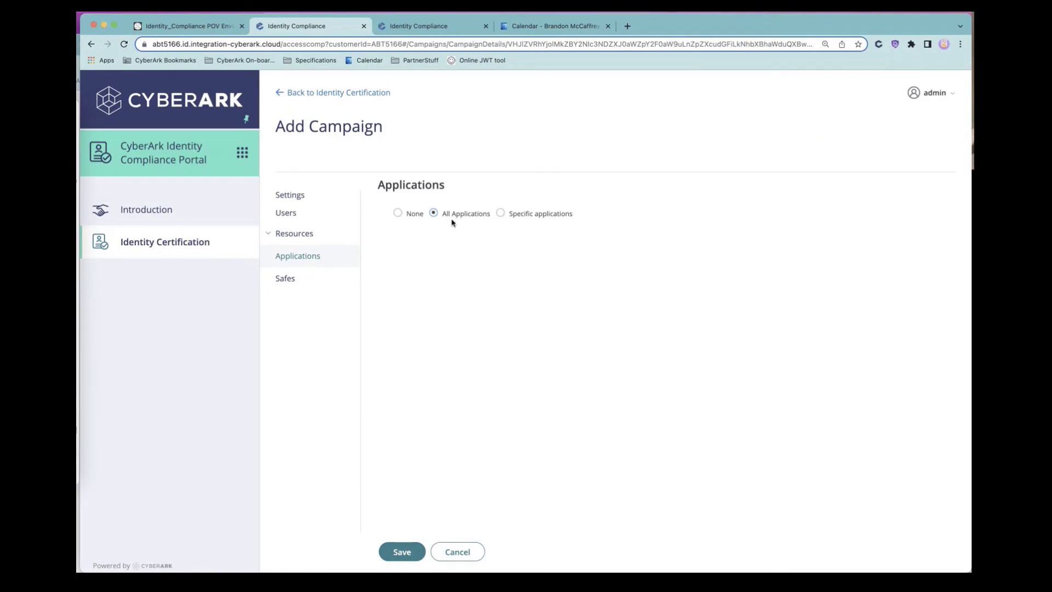
Step: Set the Safes scope to All Safes and save, which returns an unhandled error
left_click(310, 281)
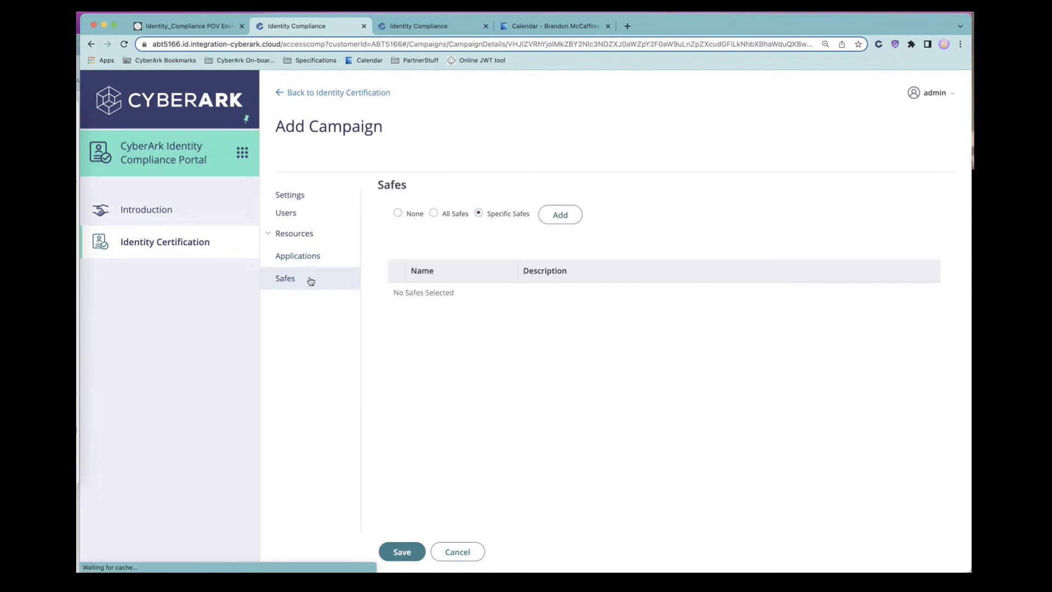
left_click(560, 220)
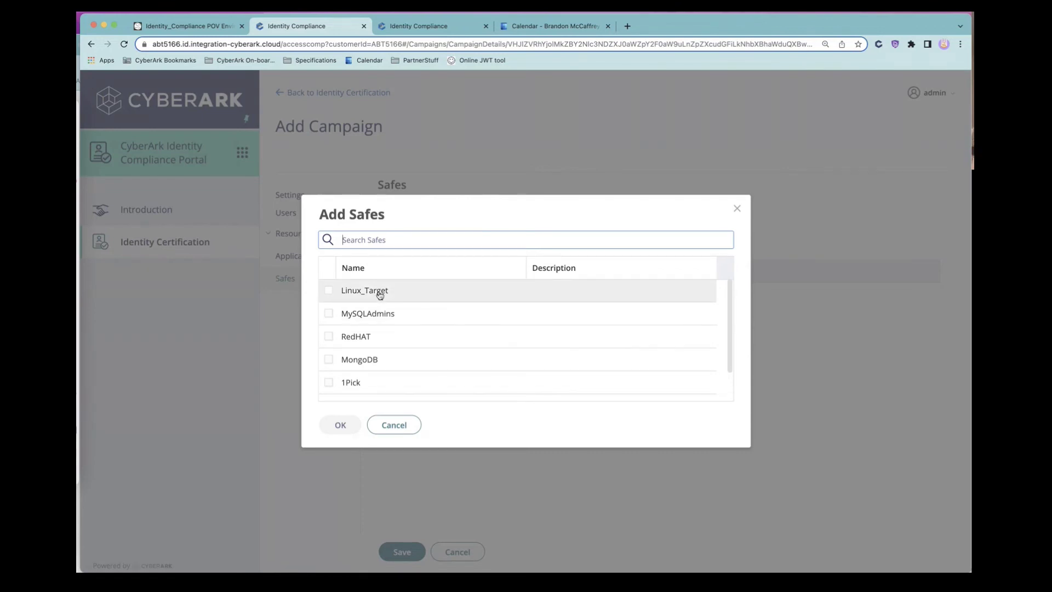
left_click(396, 425)
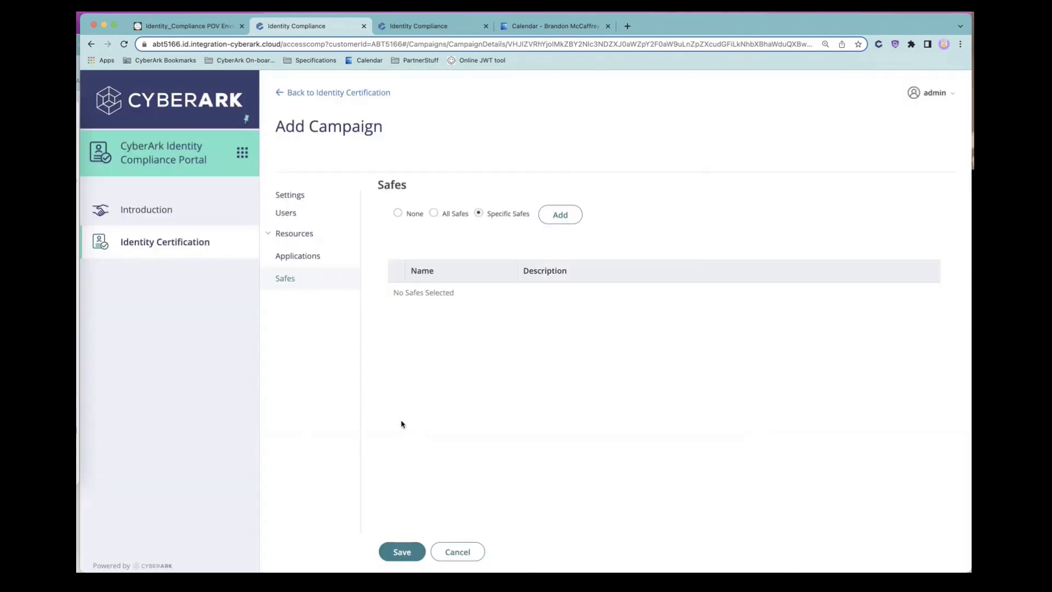
left_click(442, 214)
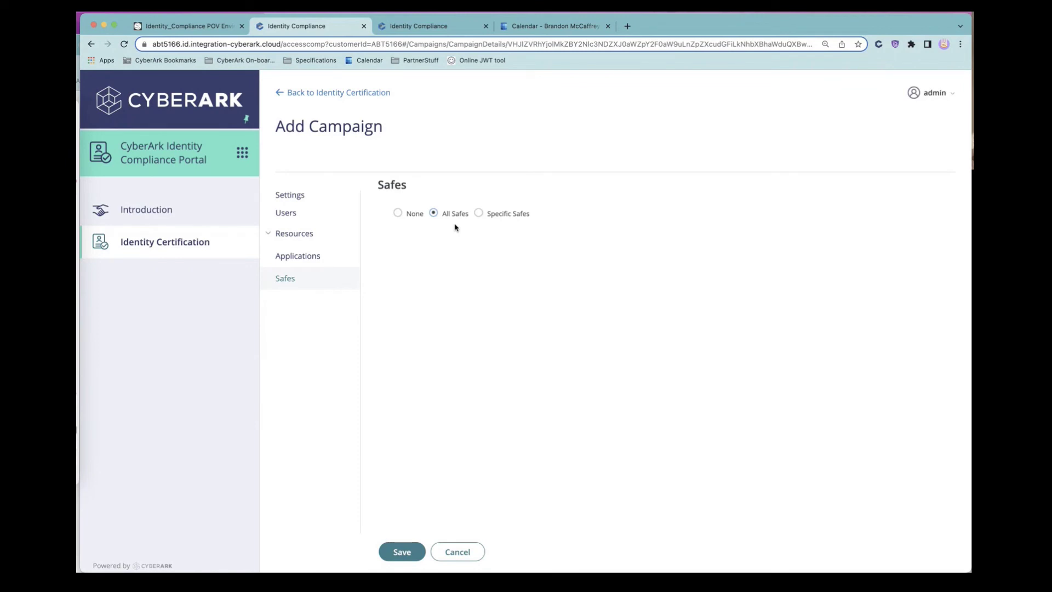
left_click(401, 552)
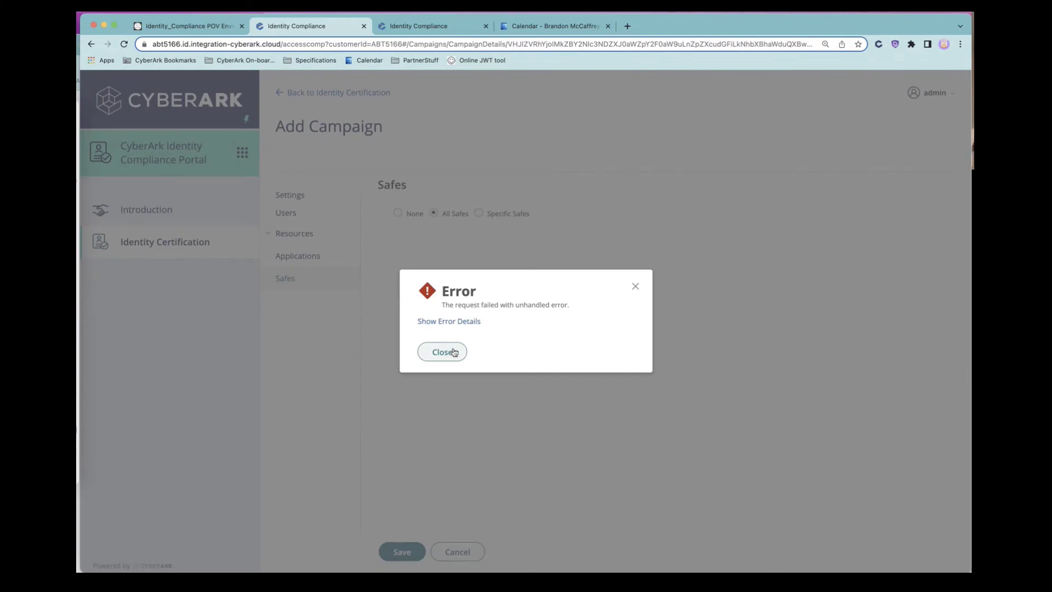
Step: Dismiss the error, keep the AM start time, and retry saving to view the error details
left_click(445, 352)
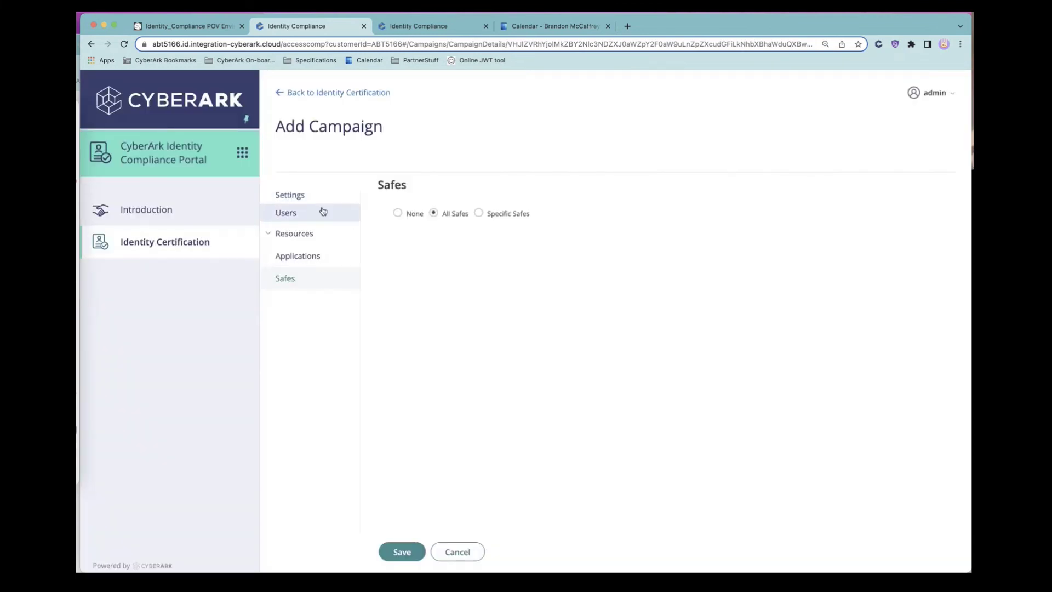
left_click(323, 211)
scroll(493, 384, "up", 5)
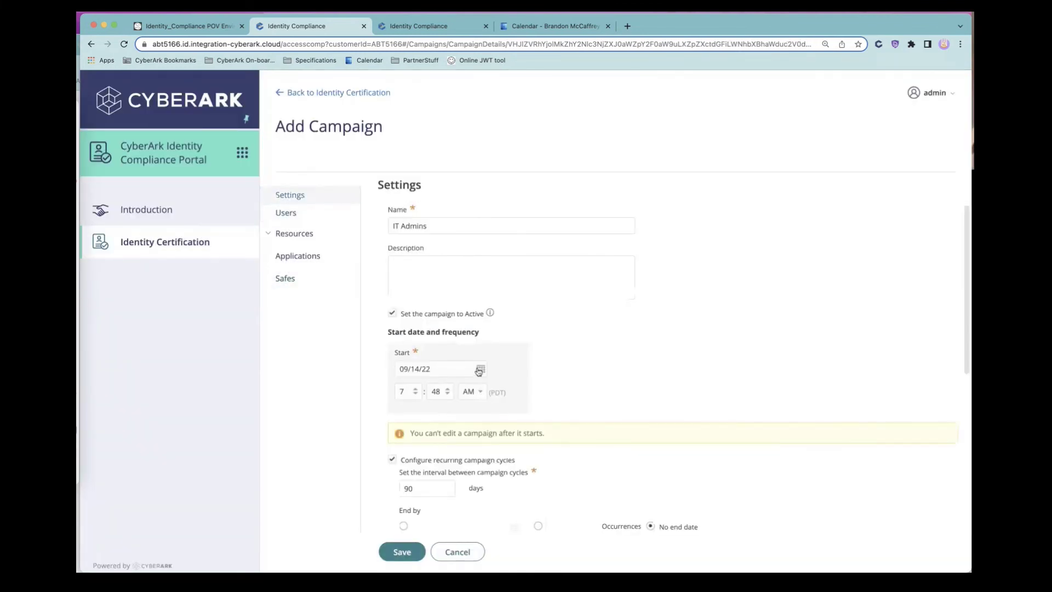
left_click(479, 391)
left_click(480, 406)
scroll(484, 372, "down", 5)
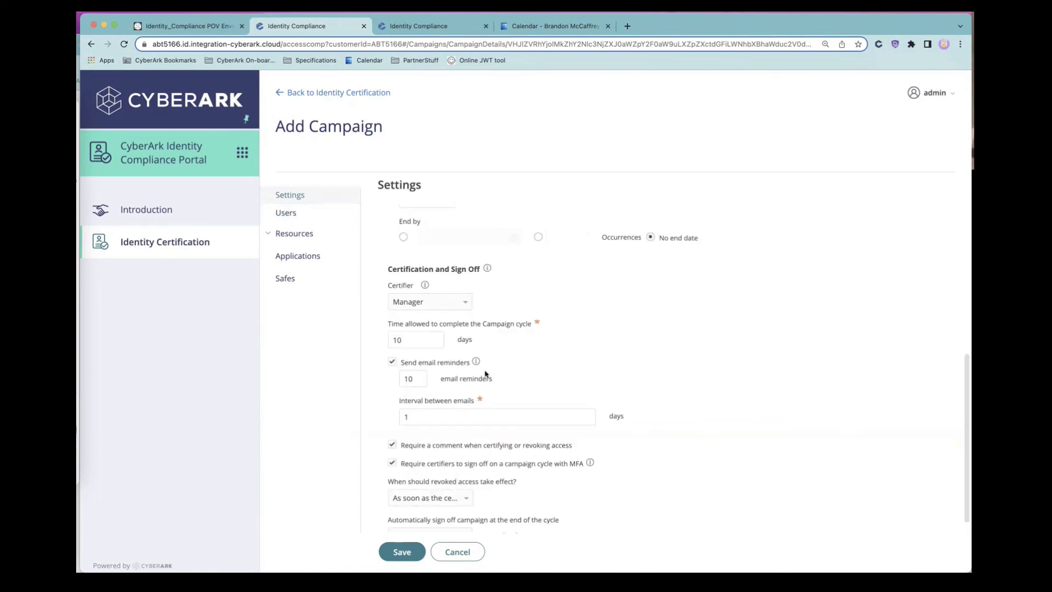
left_click(399, 556)
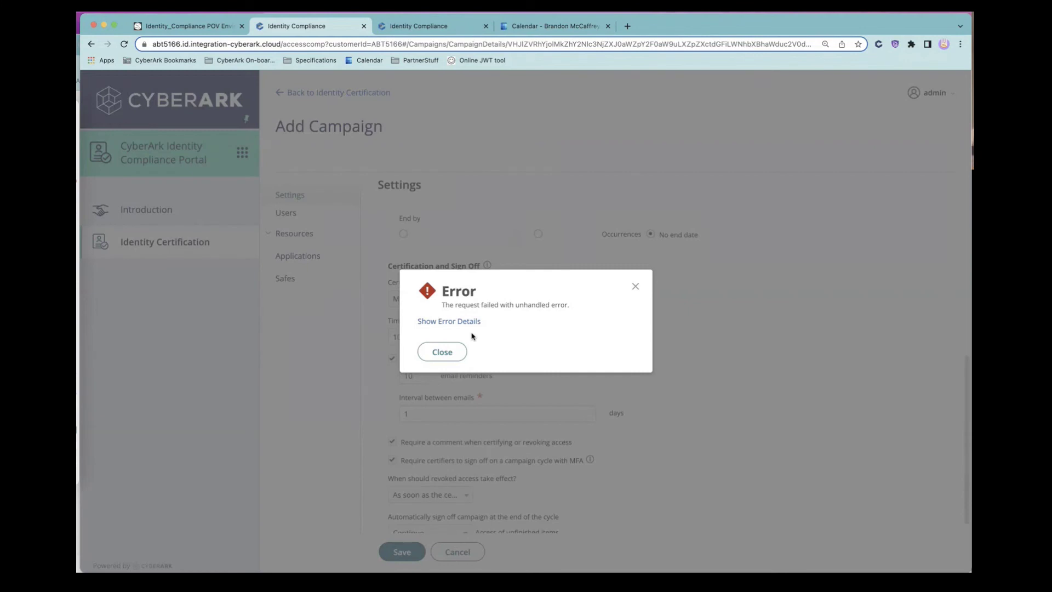
left_click(470, 324)
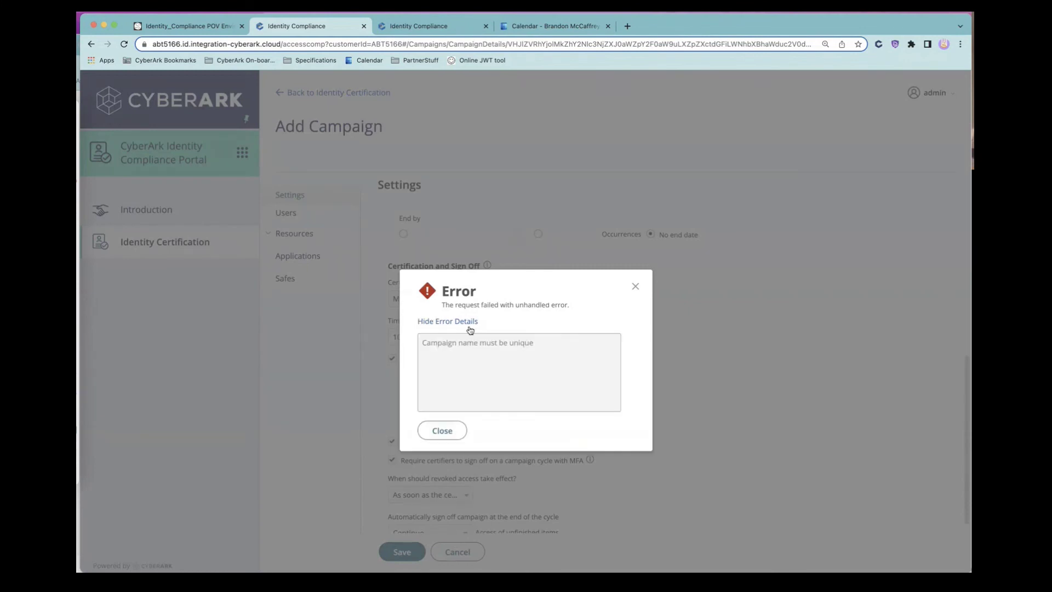
left_click(451, 432)
Step: Rename the campaign to 'IT Admins Campaign 1' and save it
left_click(462, 222)
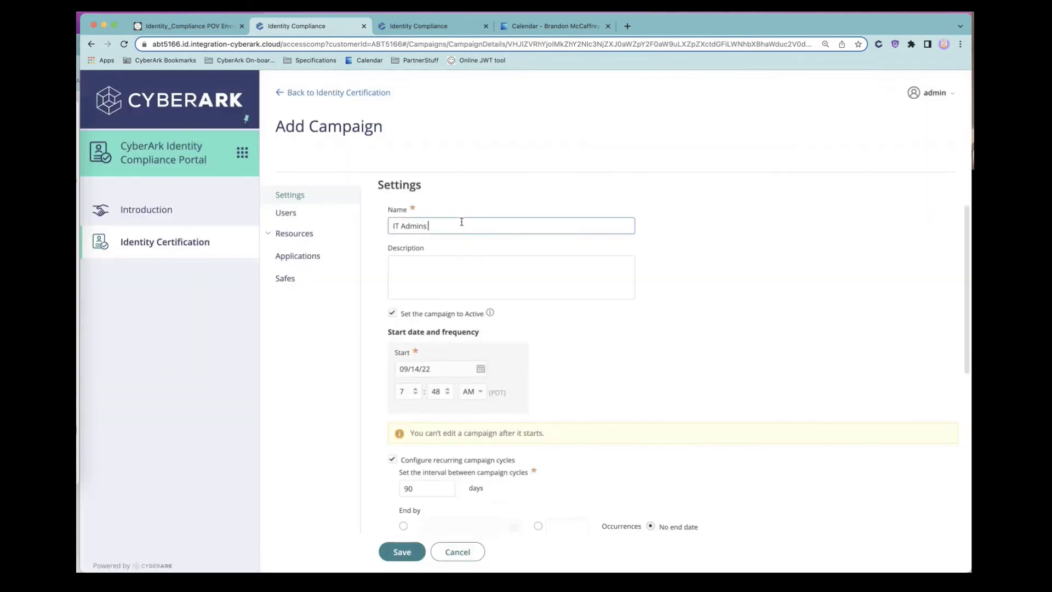
type("Campaign 1")
left_click(400, 548)
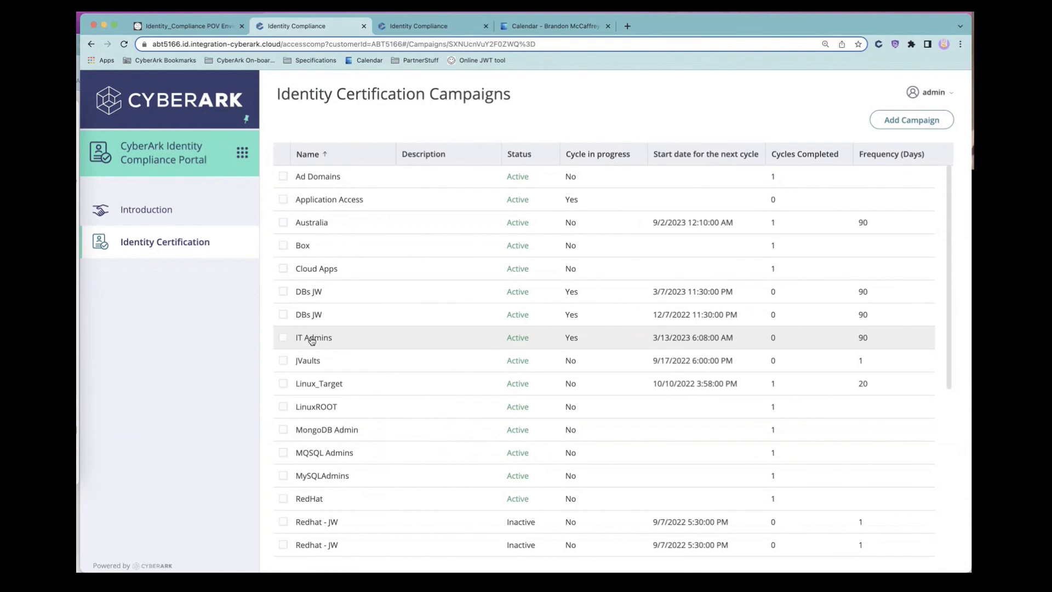
Step: View the IT Admins campaign's progress and email its certifier a reminder
left_click(283, 337)
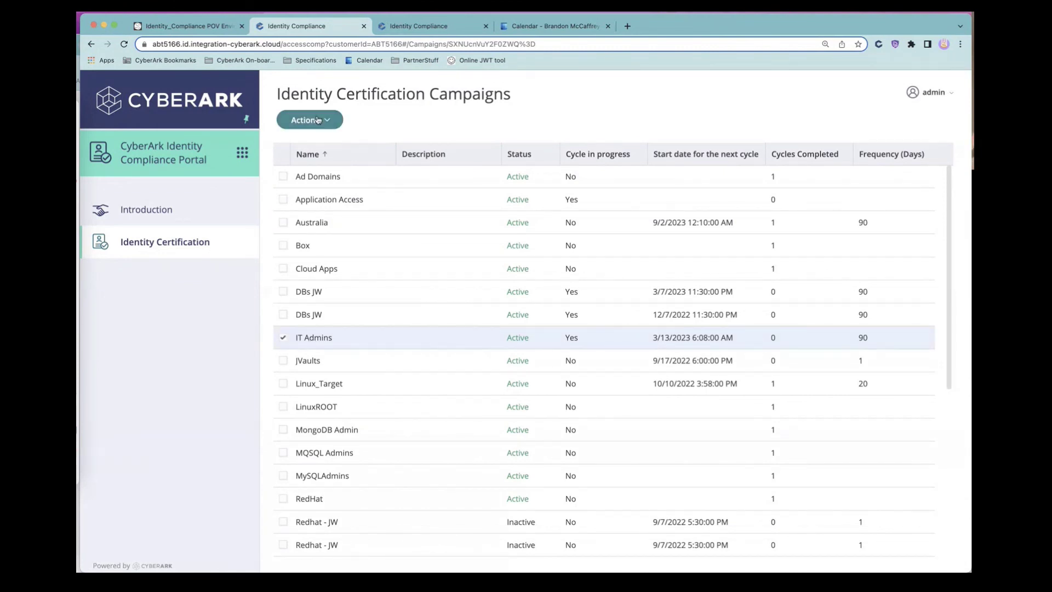
left_click(318, 120)
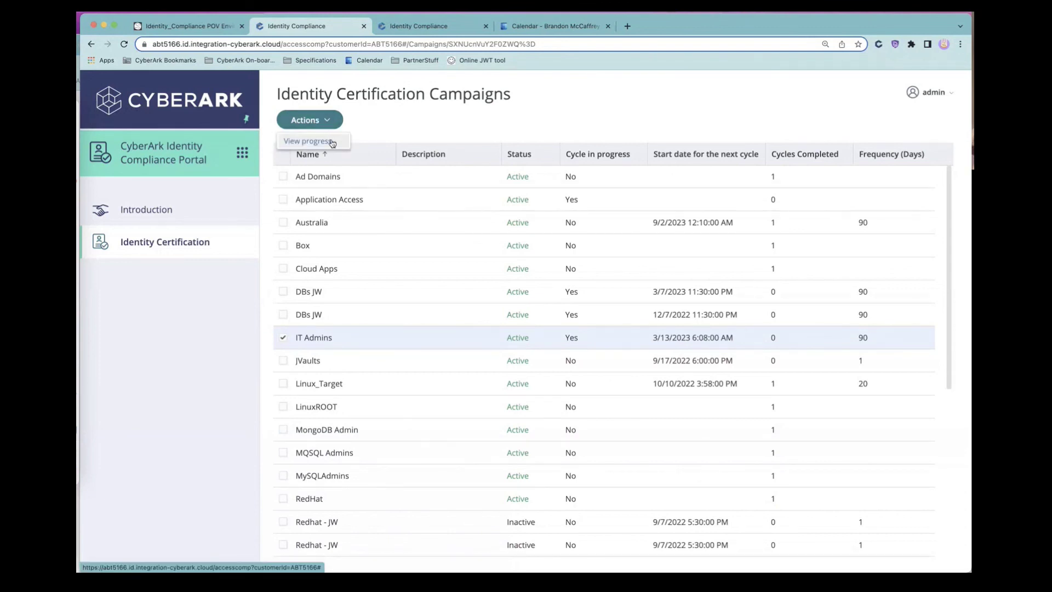
left_click(332, 142)
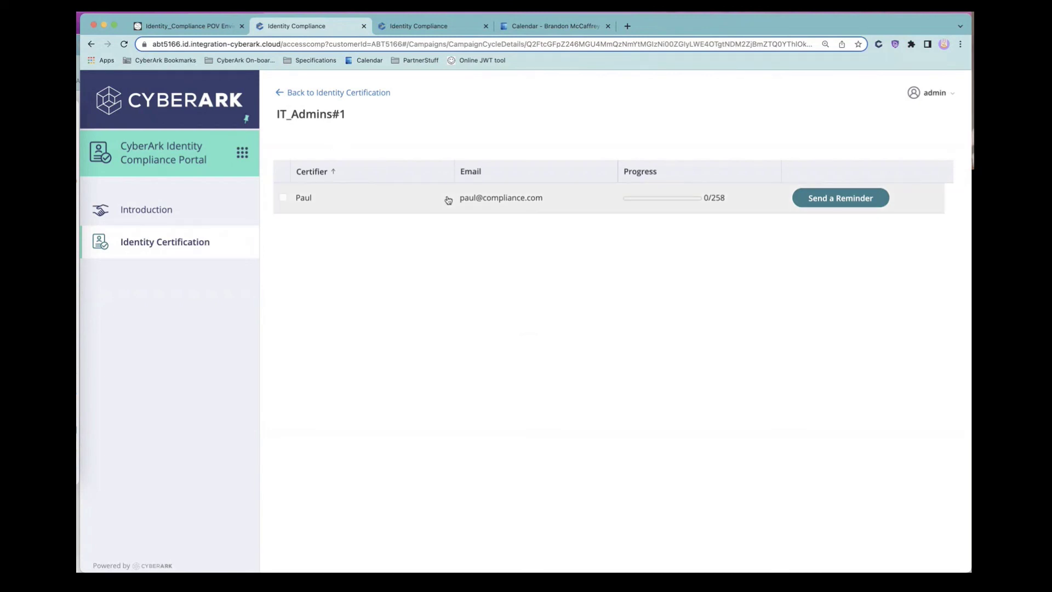
left_click(833, 198)
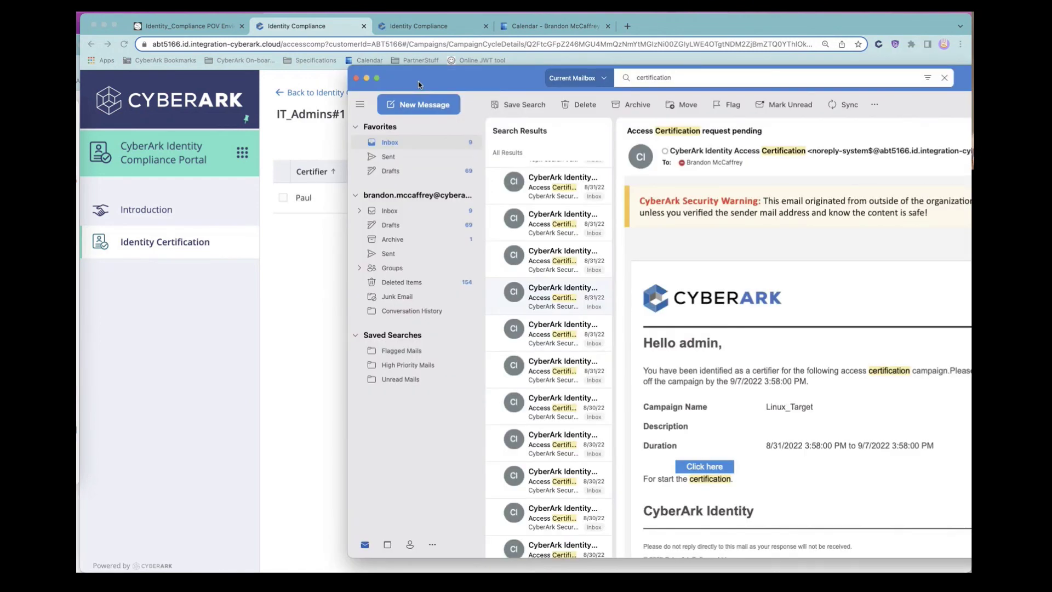
Step: Maximize Outlook to read the Linux_Target access certification email, due 9/7/2022 3:58 PM
double_click(418, 84)
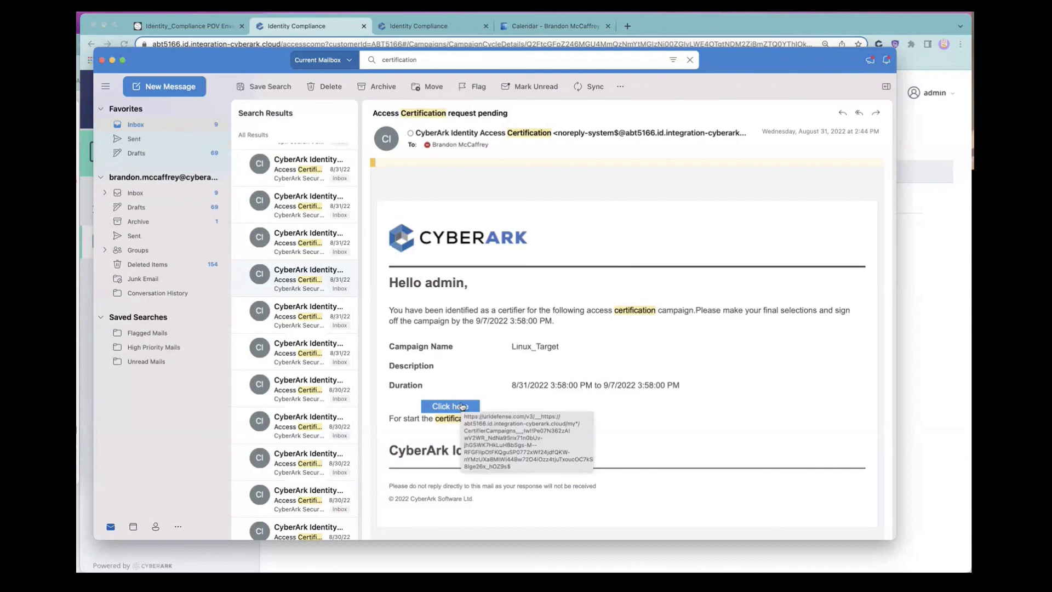
Step: Return to the IT_Admins#1 certifier list showing progress at 0/258
left_click(903, 44)
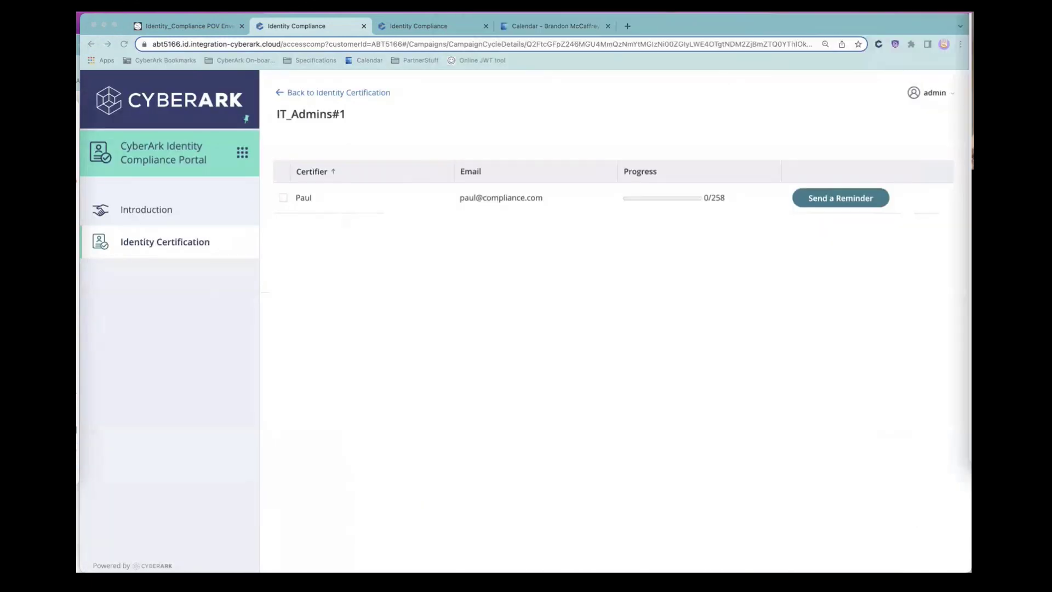